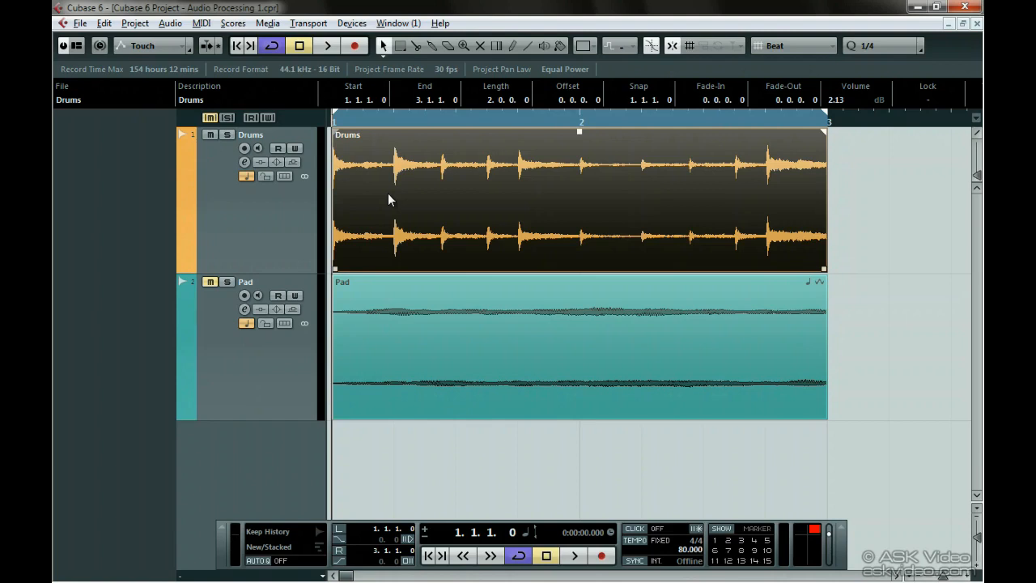
# - Open the Pool, examine the processing options available for the Drums clip, and return to the project
pyautogui.click(267, 23)
pyautogui.click(278, 42)
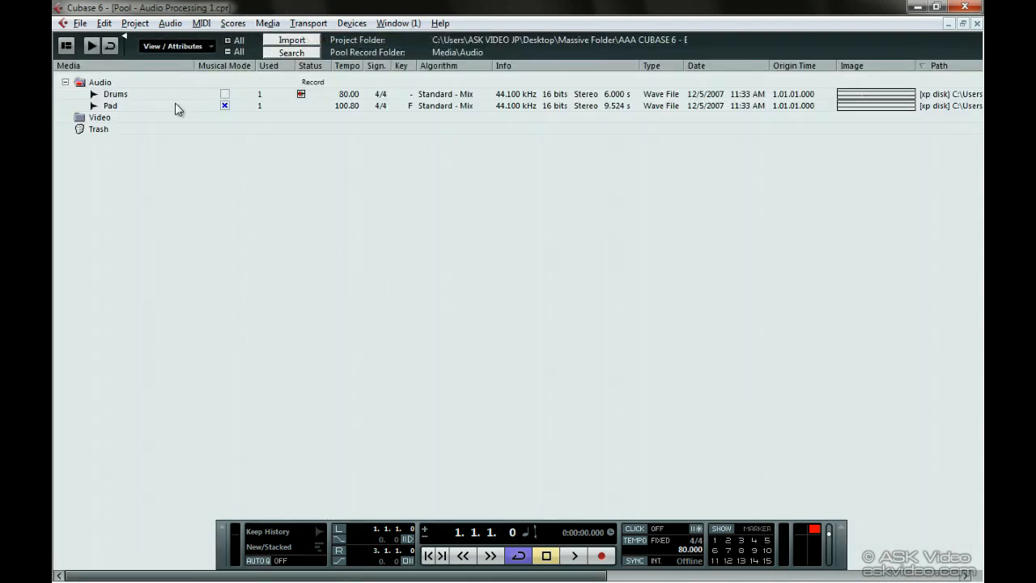
pyautogui.click(132, 95)
pyautogui.rightClick(132, 95)
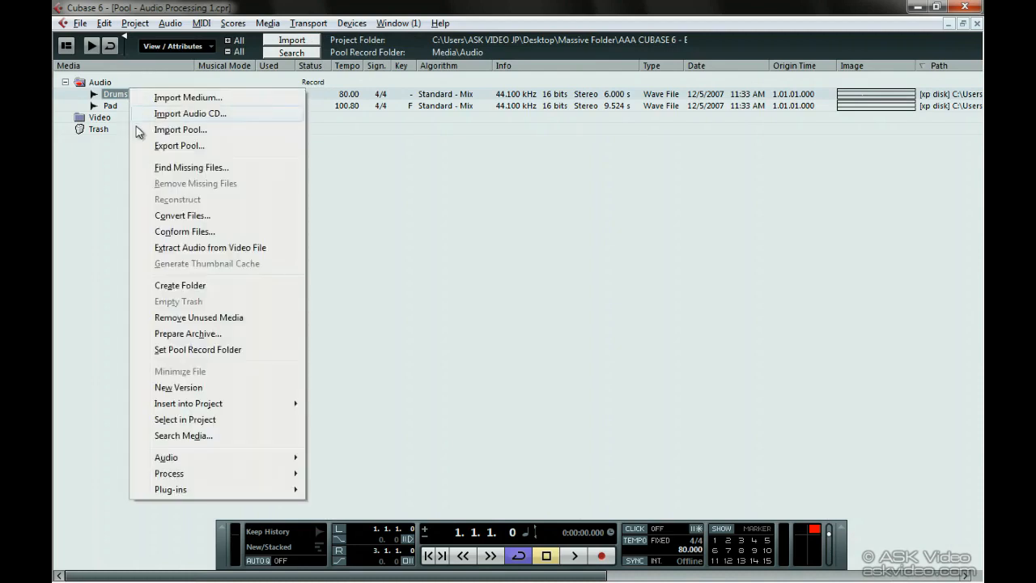
pyautogui.moveTo(187, 481)
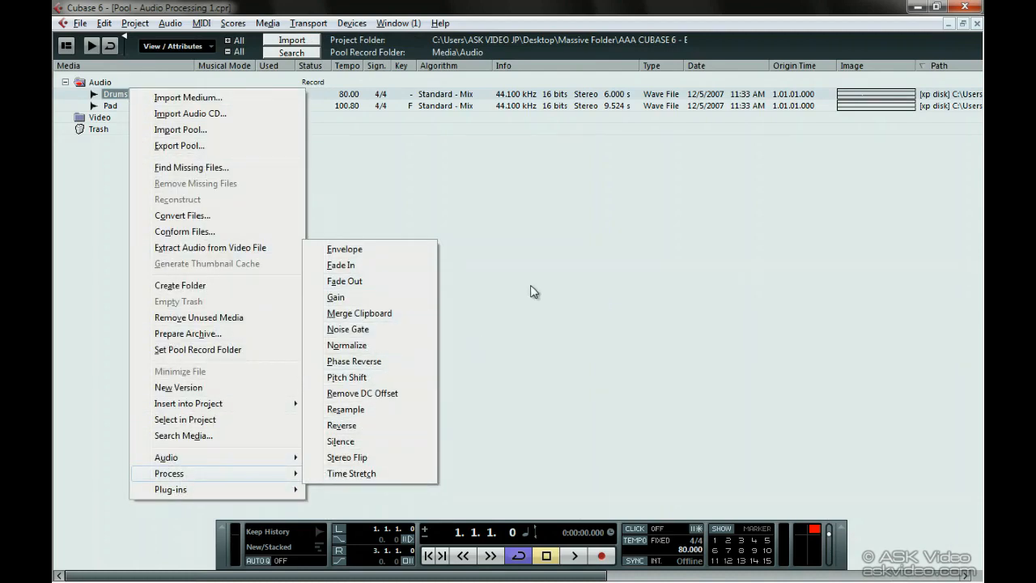
pyautogui.click(978, 25)
pyautogui.click(977, 25)
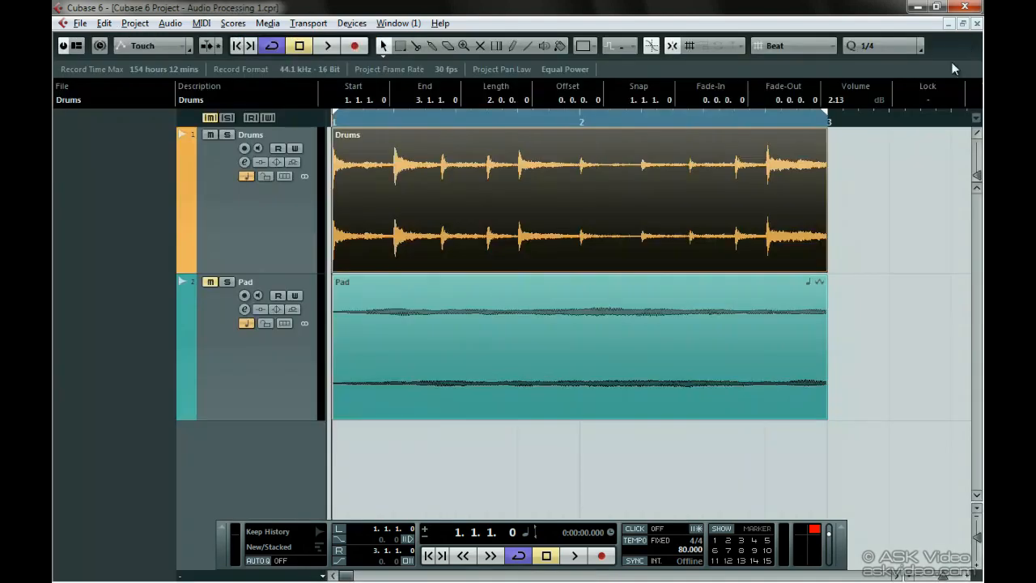
# - Start the Envelope process on the Drums event, reshape the middle of its volume curve and preview it
pyautogui.click(170, 22)
pyautogui.moveTo(217, 43)
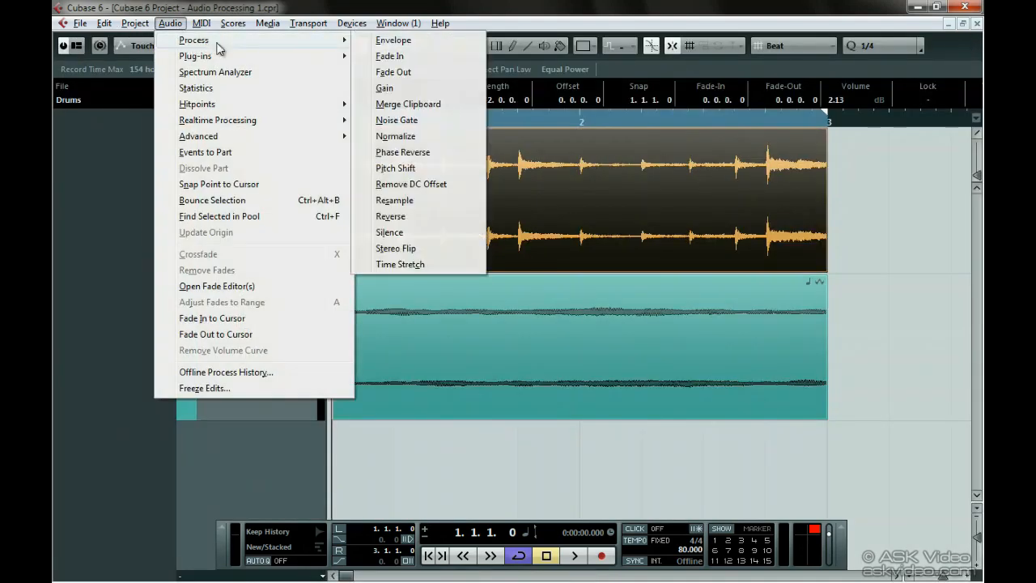
pyautogui.click(445, 50)
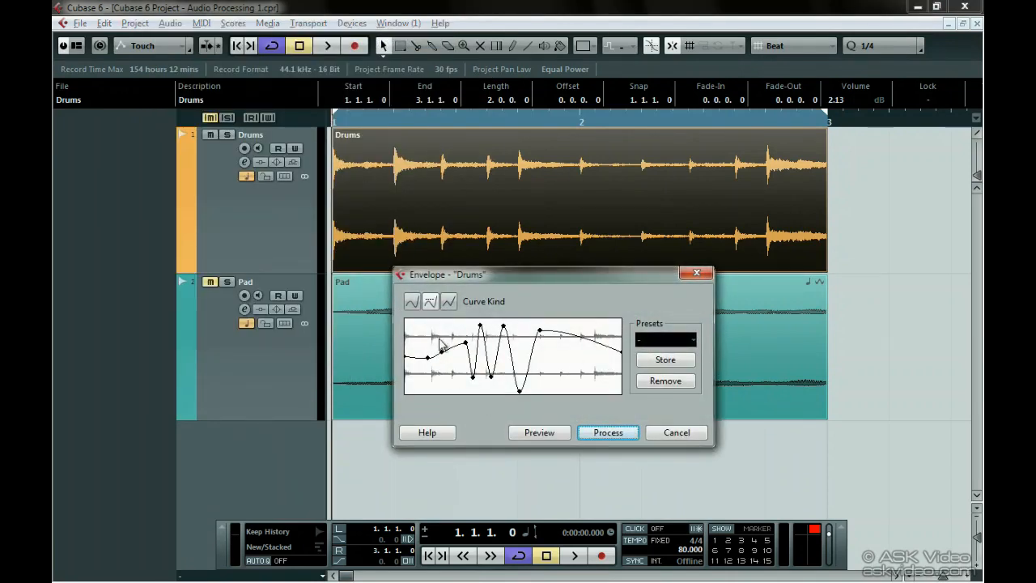
pyautogui.moveTo(472, 377)
pyautogui.mouseDown()
pyautogui.moveTo(450, 373)
pyautogui.moveTo(477, 382)
pyautogui.mouseUp()
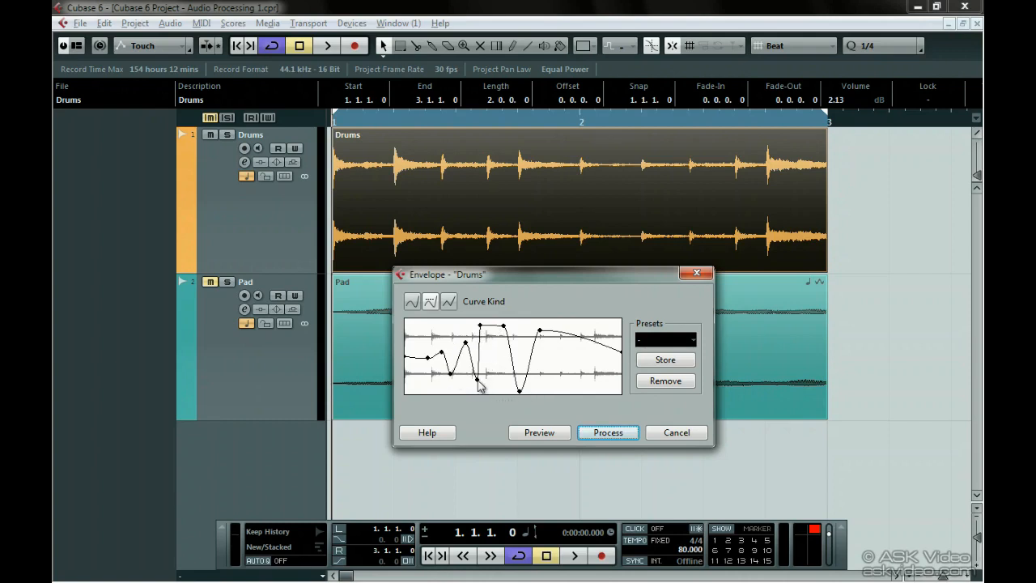
pyautogui.moveTo(504, 325); pyautogui.dragTo(515, 380)
pyautogui.click(529, 435)
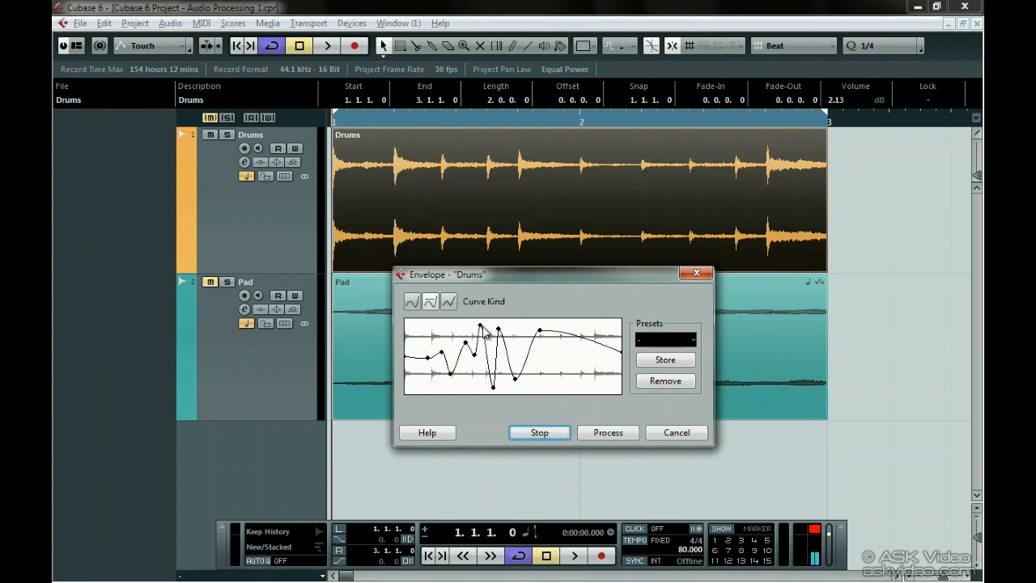
# - Flatten the peaks and dips in the middle of the Drums envelope curve and process the event with it
pyautogui.moveTo(481, 327); pyautogui.dragTo(484, 339)
pyautogui.moveTo(494, 388); pyautogui.dragTo(526, 363)
pyautogui.click(597, 437)
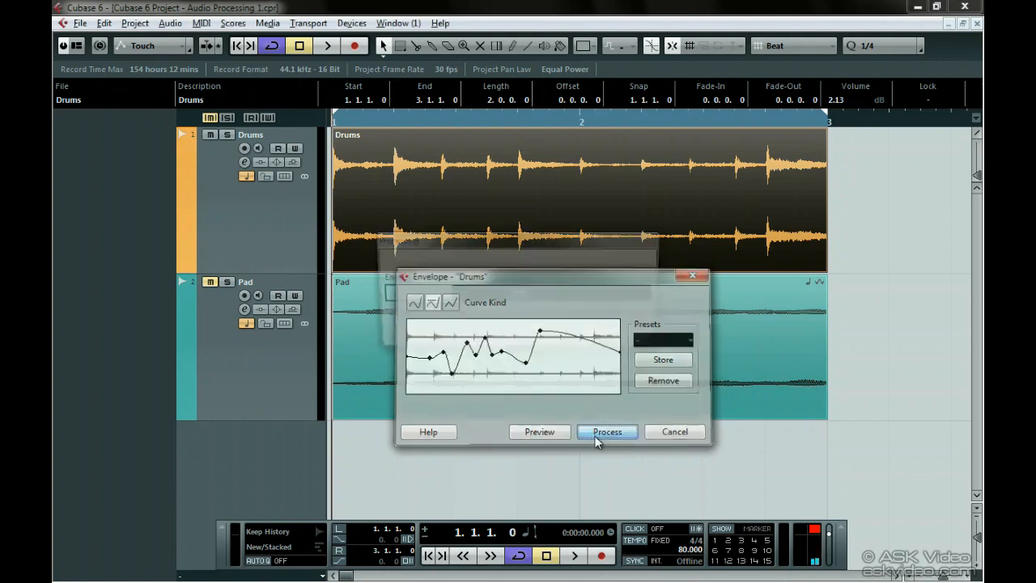
# - Play back the processed Drums event and undo the envelope
pyautogui.press('space')
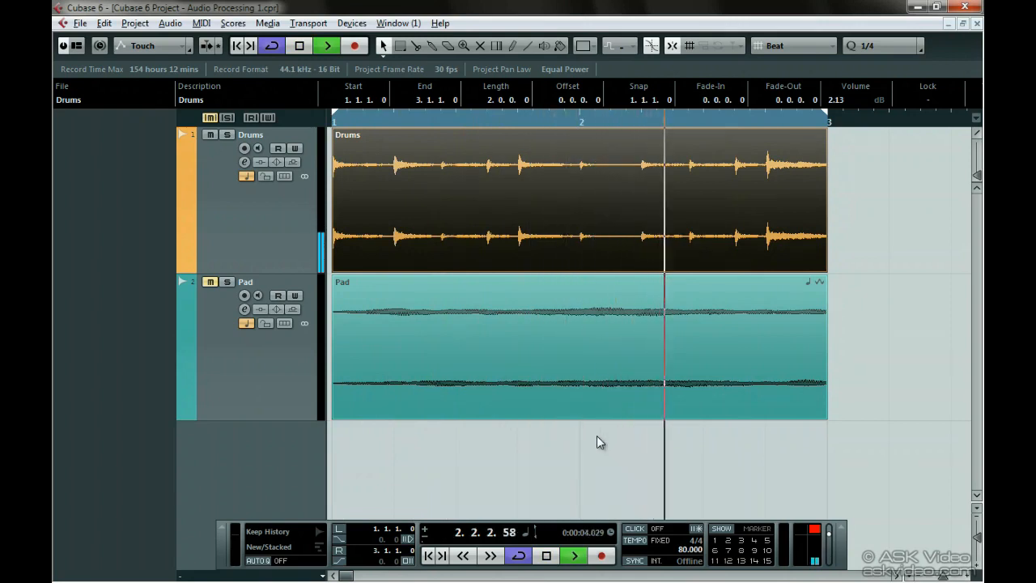
pyautogui.press('space')
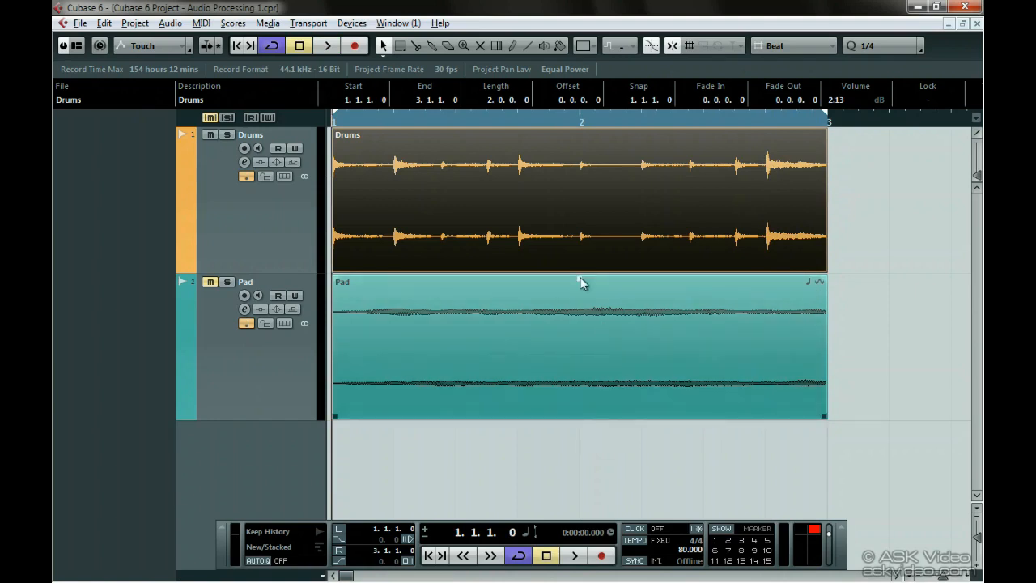
pyautogui.click(105, 22)
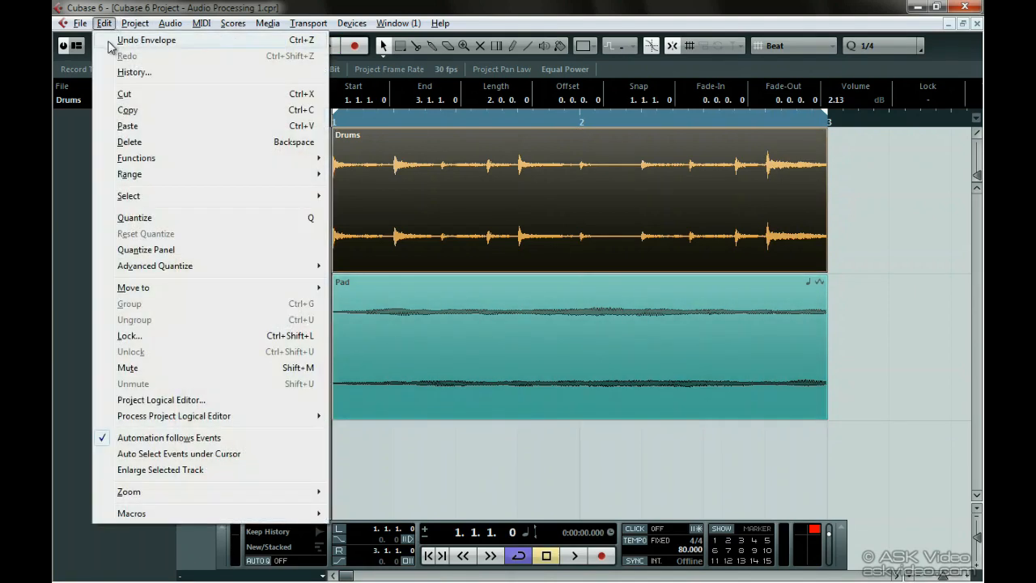
pyautogui.click(231, 41)
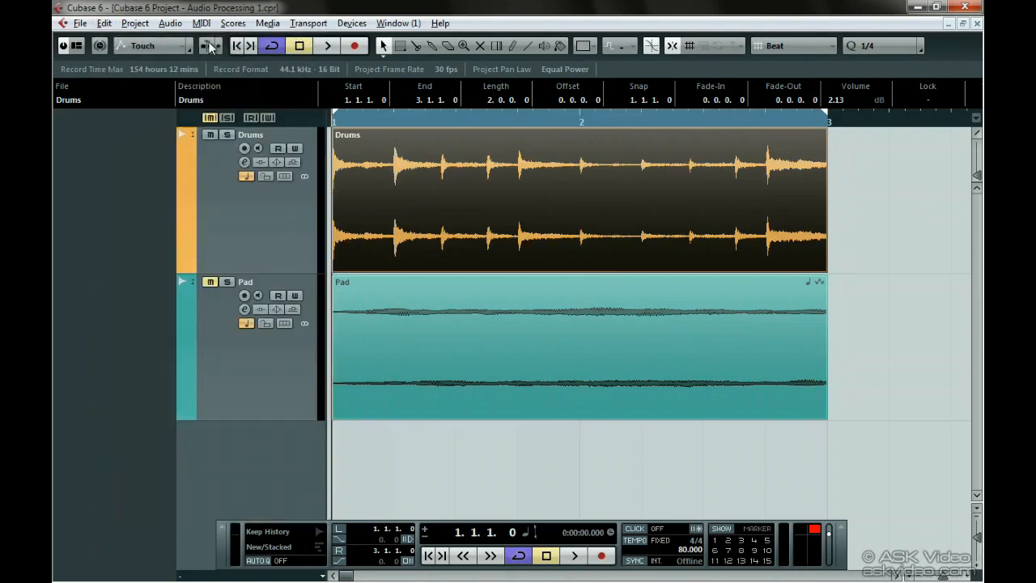
# - Start the Gain process on the Drums event and try a gain of 1.00 dB while previewing
pyautogui.click(176, 27)
pyautogui.moveTo(191, 42)
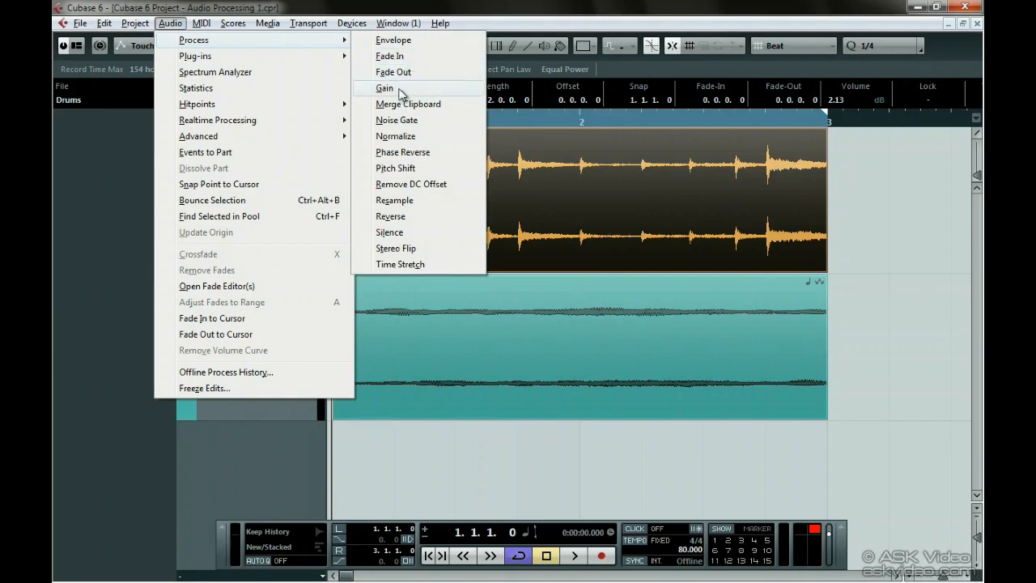
pyautogui.click(437, 94)
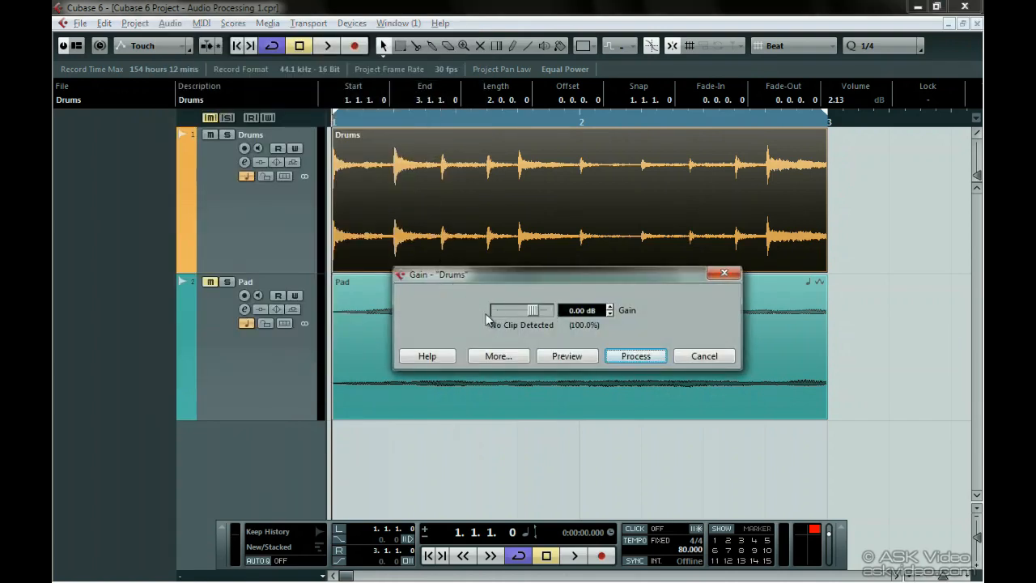
pyautogui.click(567, 356)
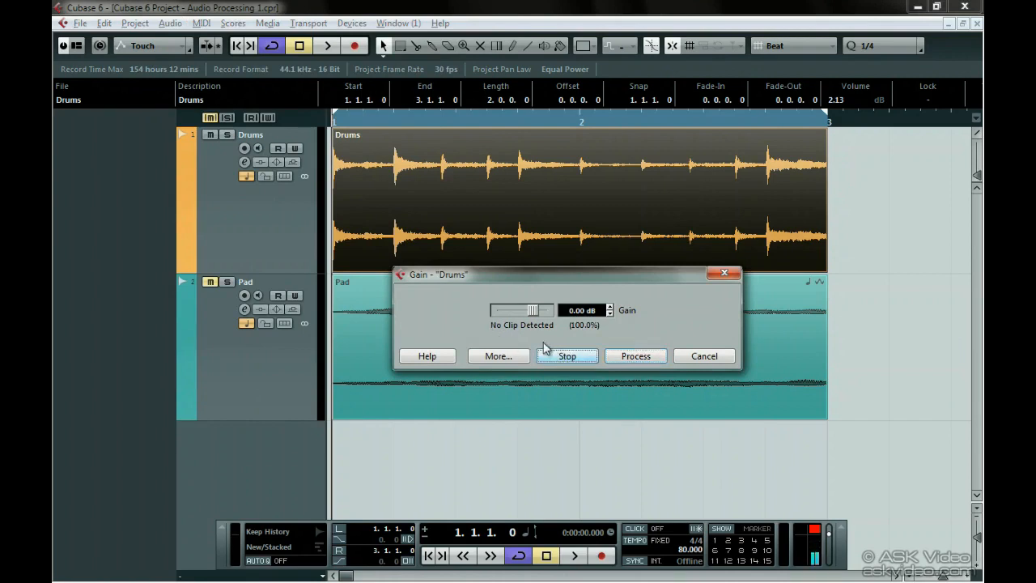
pyautogui.moveTo(532, 314)
pyautogui.mouseDown()
pyautogui.moveTo(520, 313)
pyautogui.moveTo(535, 327)
pyautogui.moveTo(537, 312)
pyautogui.moveTo(524, 314)
pyautogui.moveTo(535, 315)
pyautogui.mouseUp()
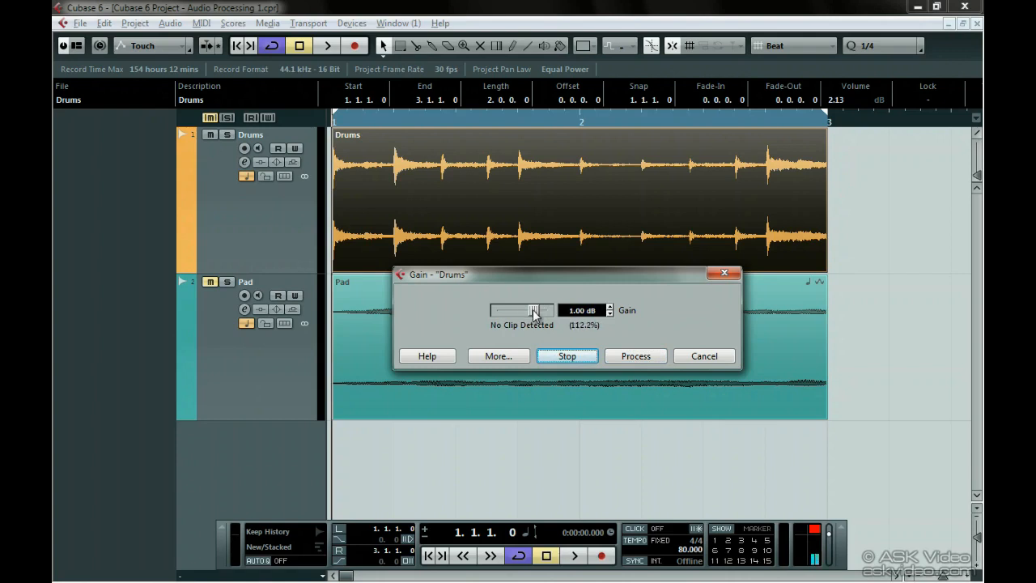
# - Try a 2381 ms pre-crossfade and a 3619 ms post-crossfade for the gain, and cancel the processing
pyautogui.click(511, 358)
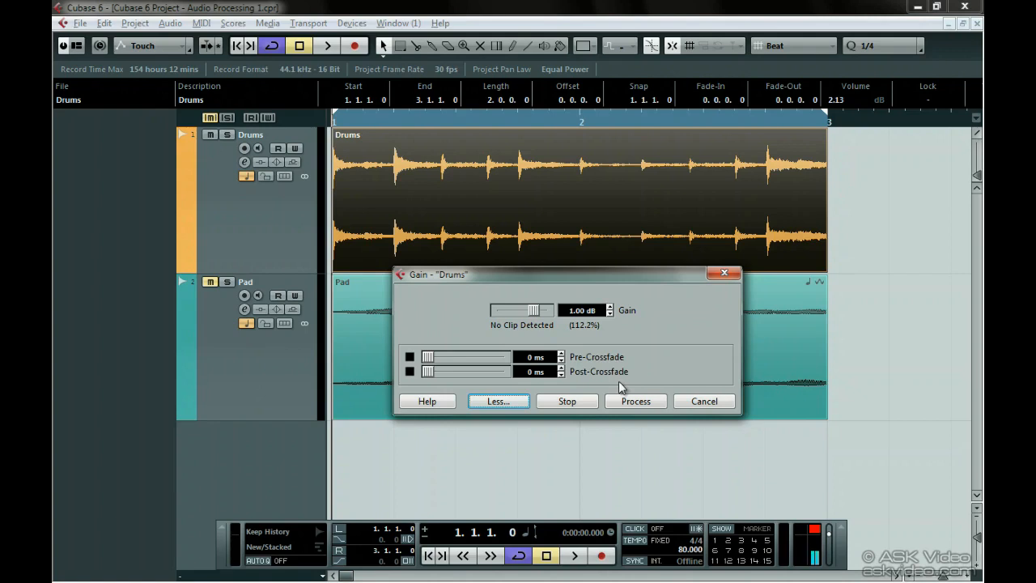
pyautogui.click(410, 357)
pyautogui.moveTo(427, 357); pyautogui.dragTo(444, 364)
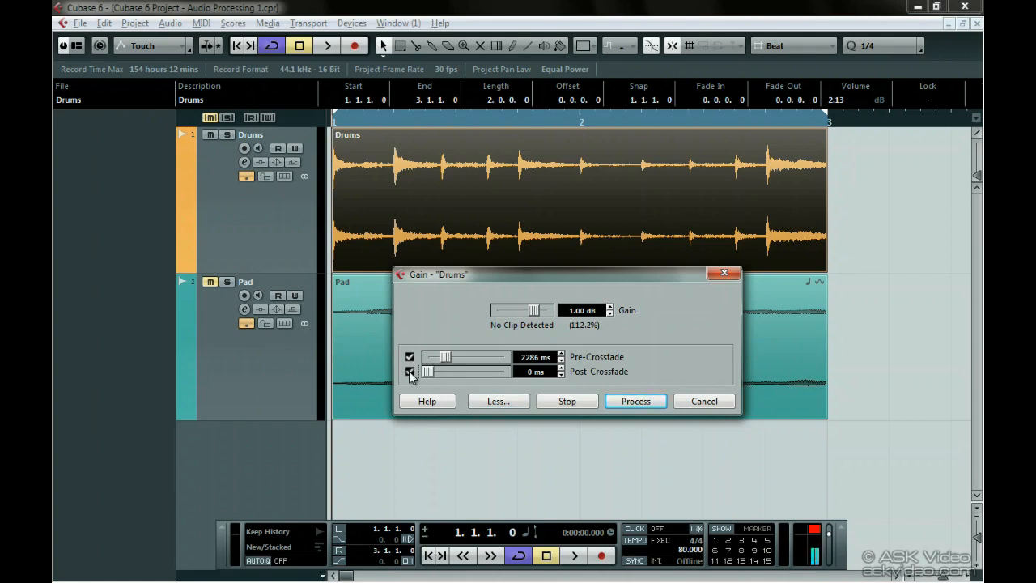
pyautogui.moveTo(428, 372); pyautogui.dragTo(454, 370)
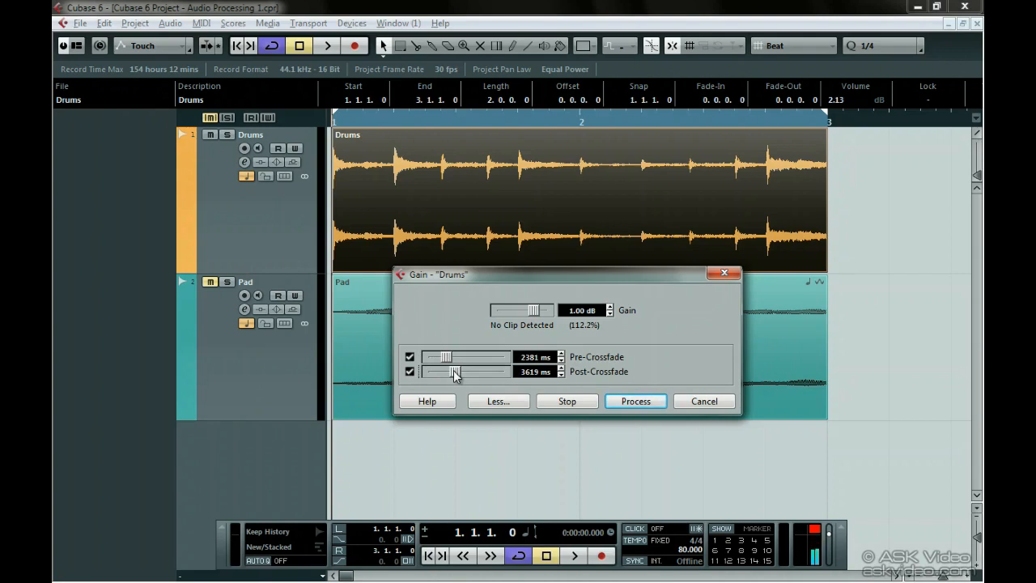
pyautogui.click(576, 403)
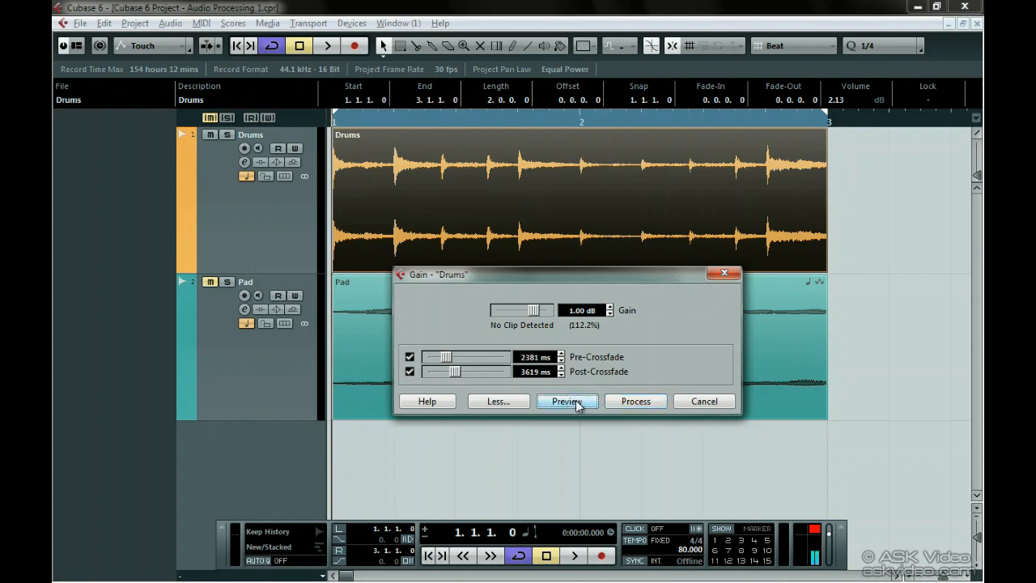
pyautogui.click(702, 397)
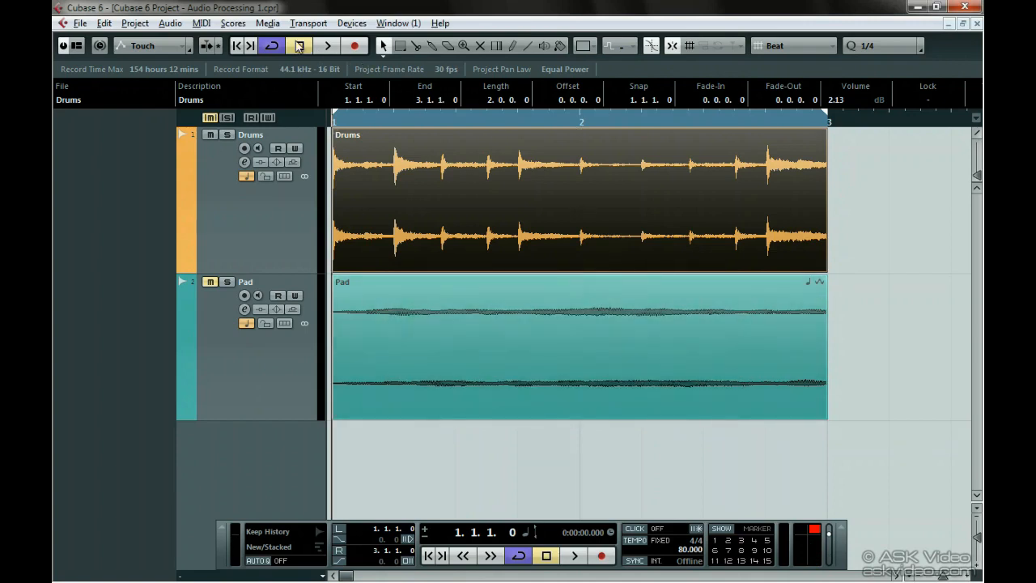
# - Select the Pad audio in the Sample Editor from its start to just past the event end, copy it and return to the project
pyautogui.click(172, 23)
pyautogui.moveTo(256, 42)
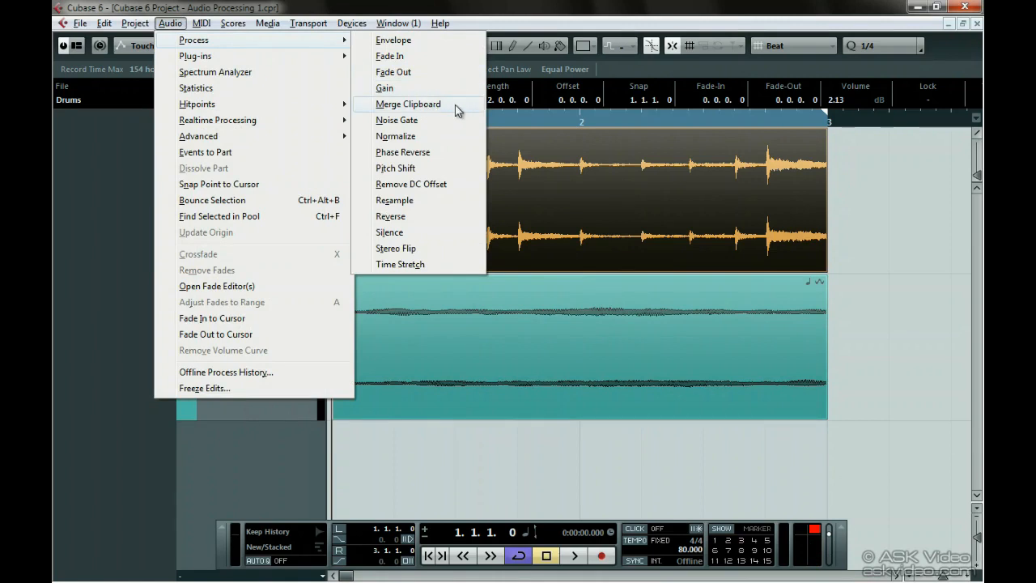
pyautogui.click(505, 355)
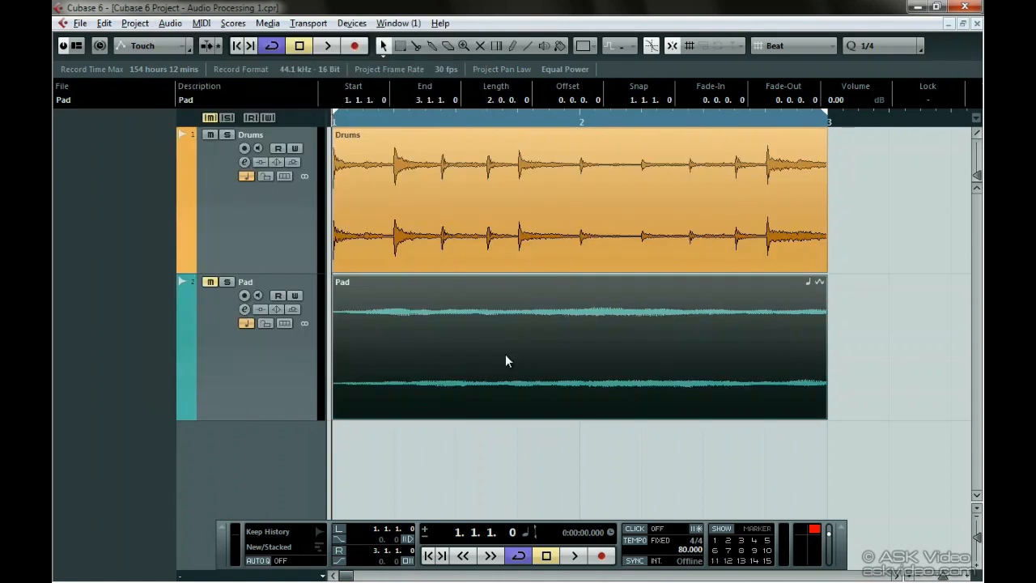
pyautogui.doubleClick(505, 354)
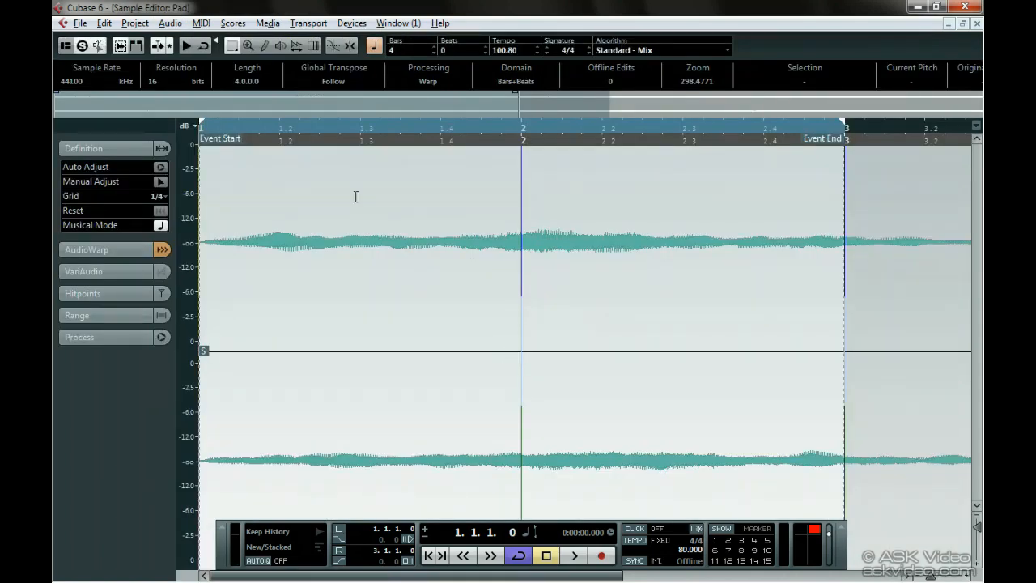
pyautogui.moveTo(201, 279); pyautogui.dragTo(963, 291)
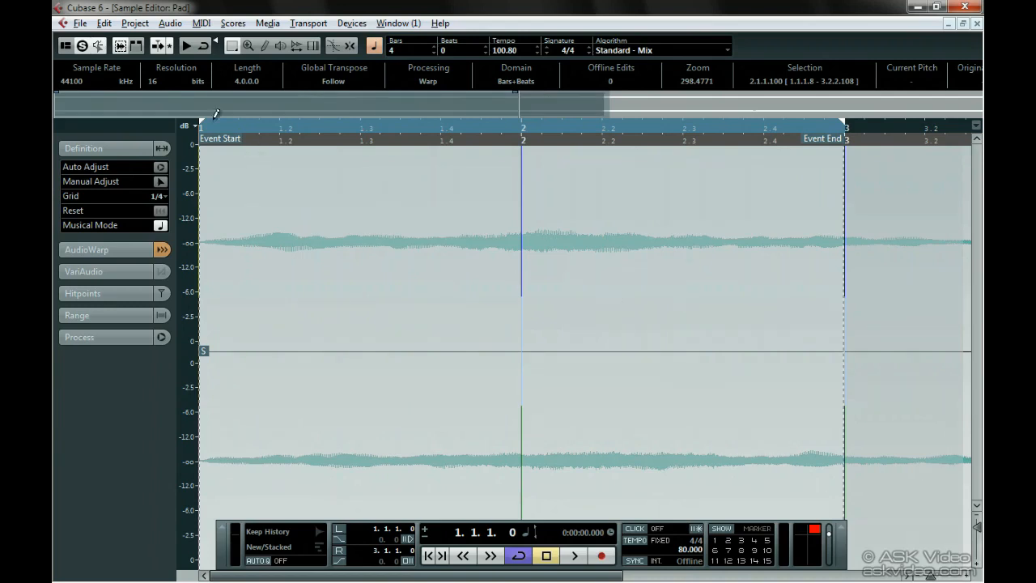
pyautogui.click(104, 24)
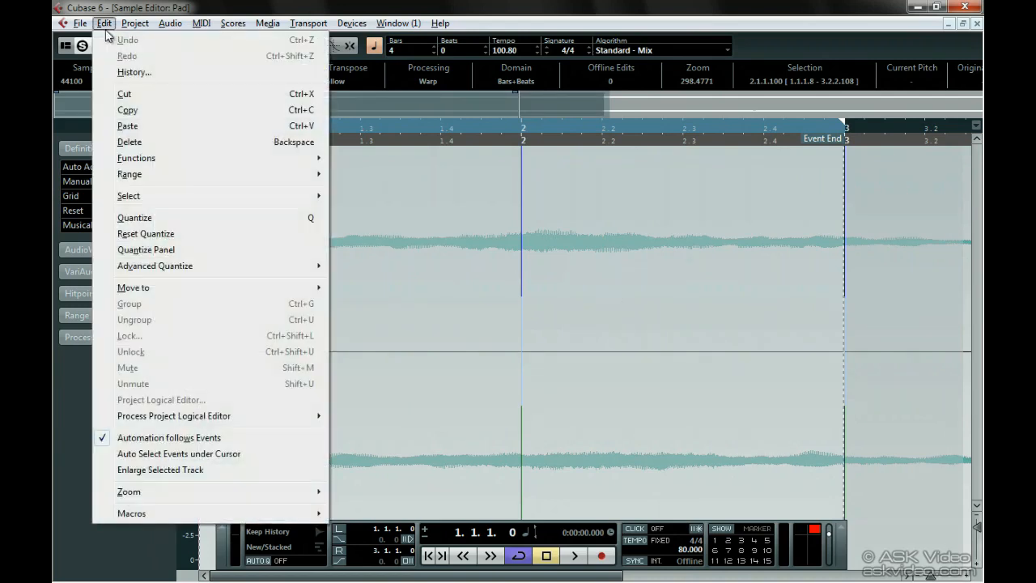
pyautogui.click(243, 121)
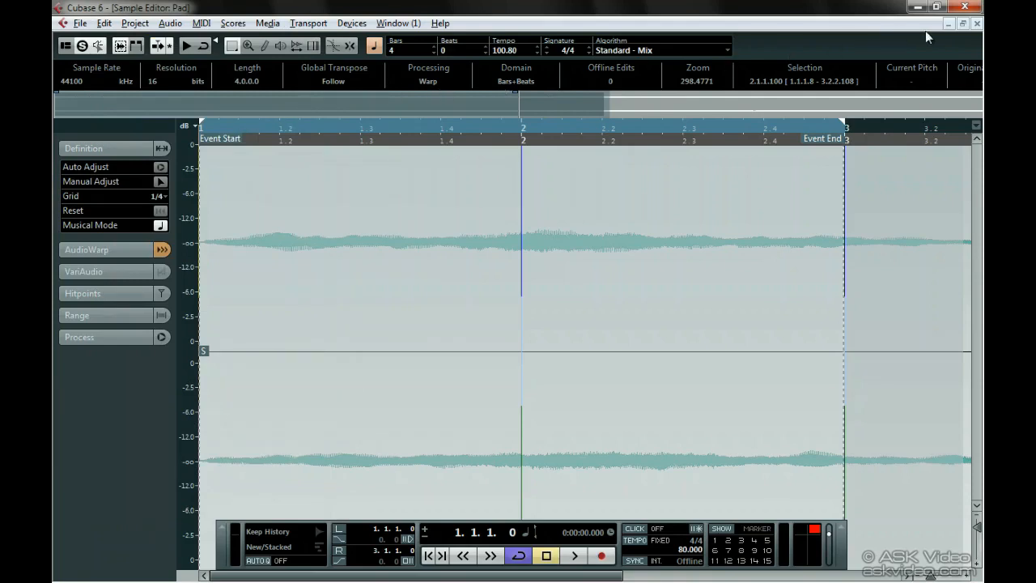
pyautogui.click(977, 23)
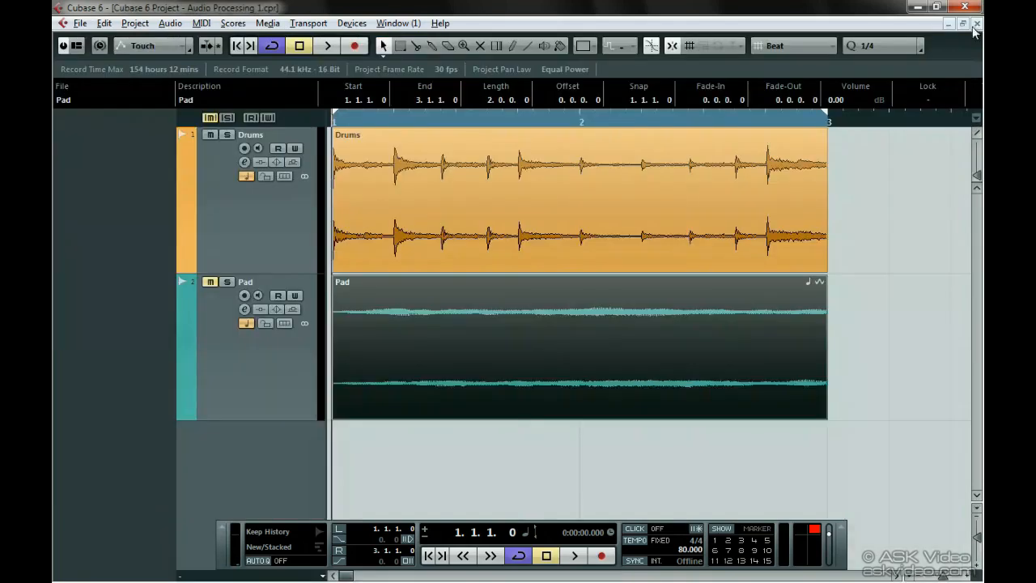
# - Start Merge Clipboard on the Drums event and preview the copied pad mixed with the drums
pyautogui.click(557, 210)
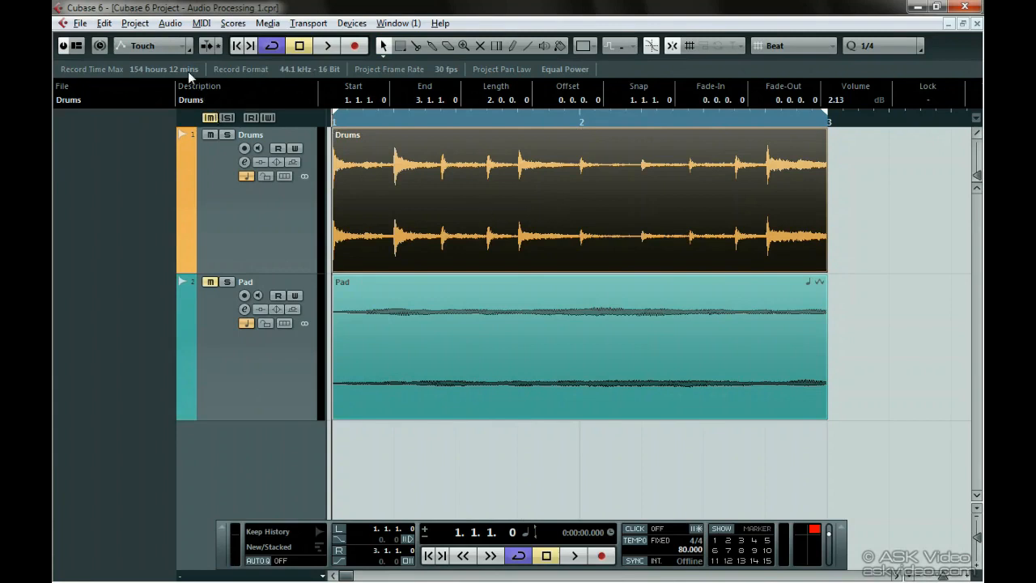
pyautogui.click(172, 23)
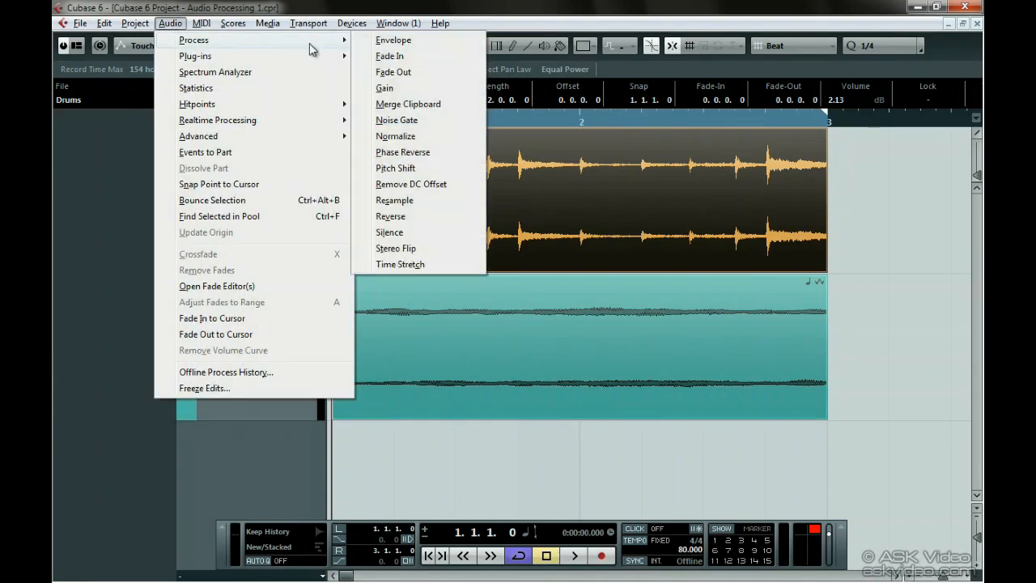
pyautogui.click(458, 105)
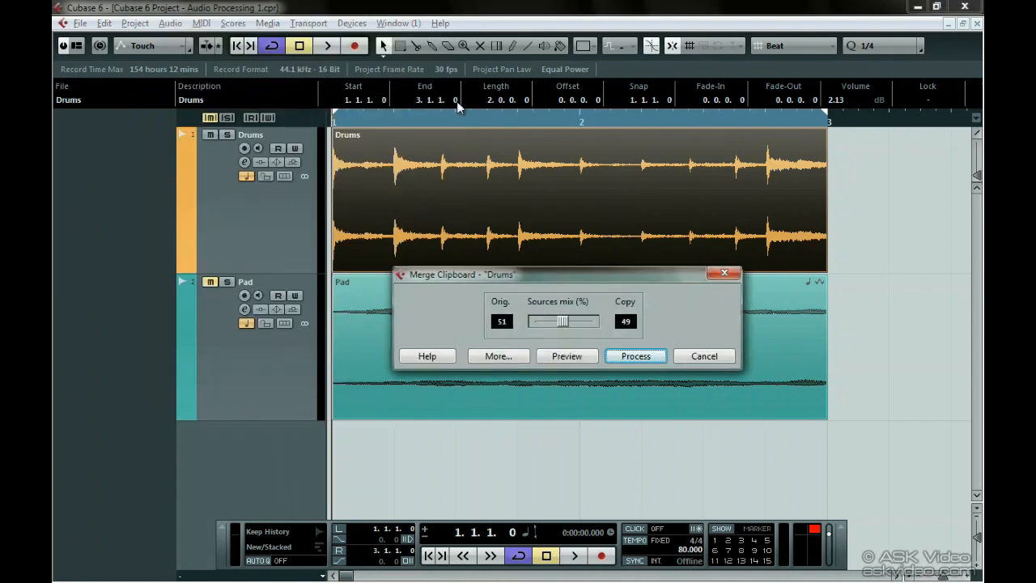
pyautogui.click(565, 357)
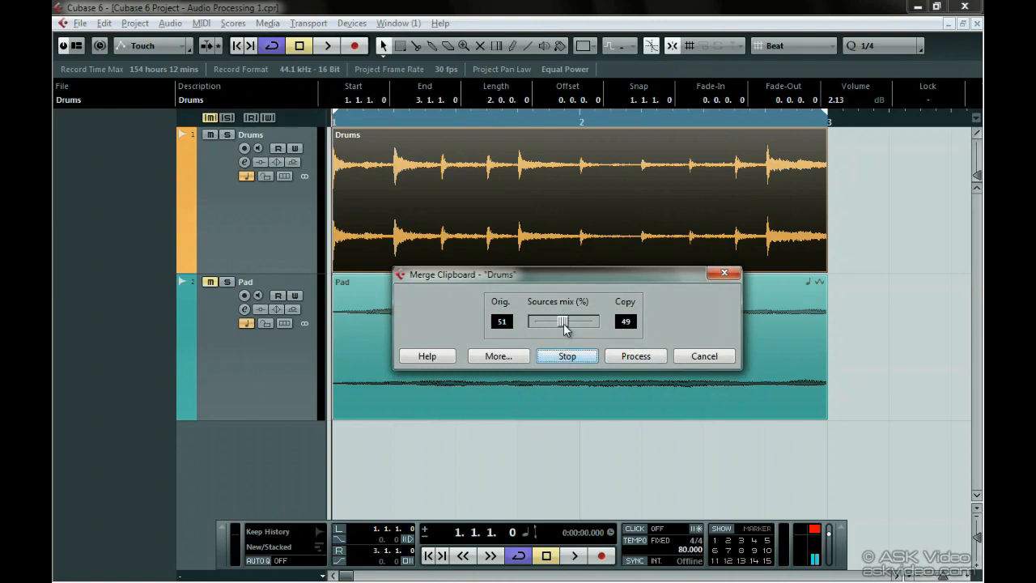
# - Preview the clipboard merge with only the original audio, shift the source mix fully to the copy, and rebalance it to 51/49
pyautogui.moveTo(561, 323); pyautogui.dragTo(520, 323)
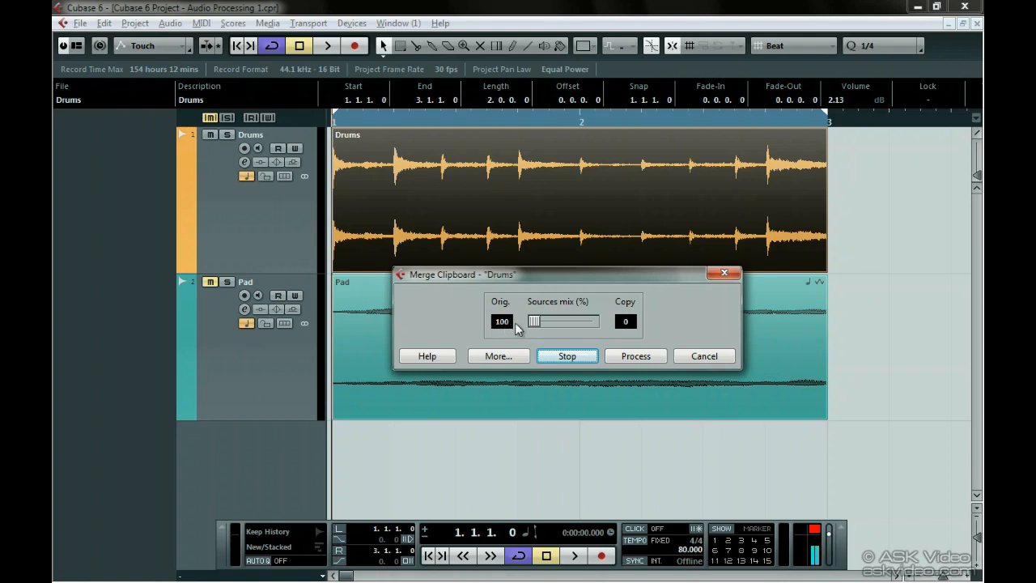
pyautogui.moveTo(534, 322); pyautogui.dragTo(645, 327)
pyautogui.moveTo(595, 332); pyautogui.dragTo(567, 330)
# - Try a 3524 ms pre-crossfade and a 2105 ms post-crossfade for the merge, stop the preview and close without processing
pyautogui.click(514, 357)
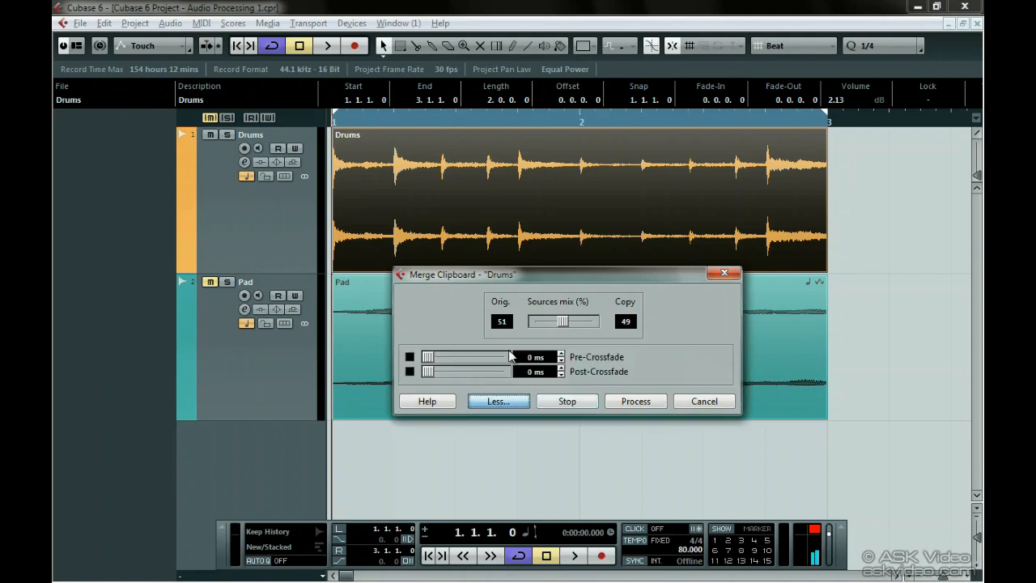
pyautogui.click(410, 357)
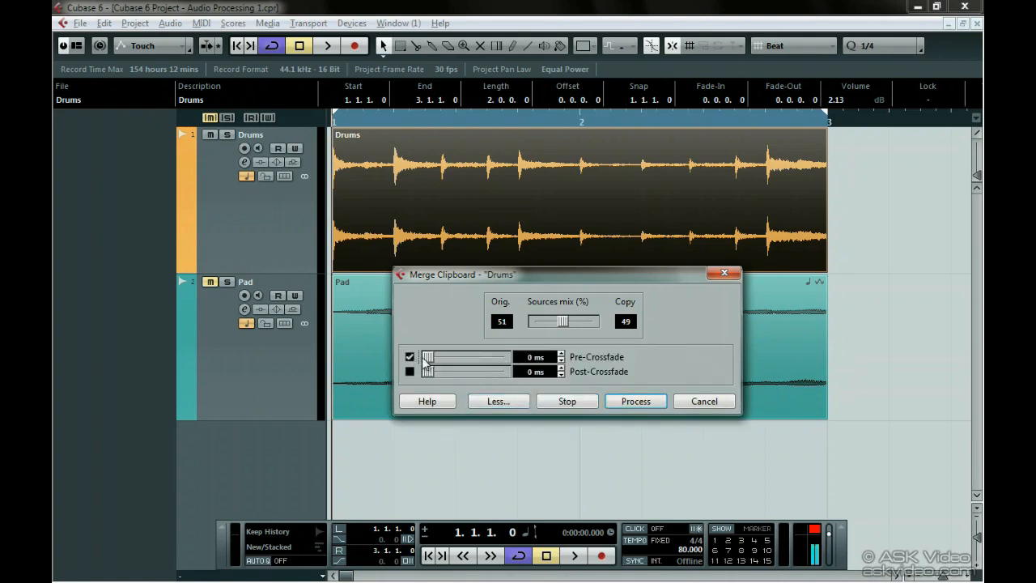
pyautogui.moveTo(428, 359); pyautogui.dragTo(455, 364)
pyautogui.click(409, 372)
pyautogui.moveTo(445, 372)
pyautogui.mouseDown()
pyautogui.moveTo(455, 373)
pyautogui.moveTo(454, 359)
pyautogui.mouseUp()
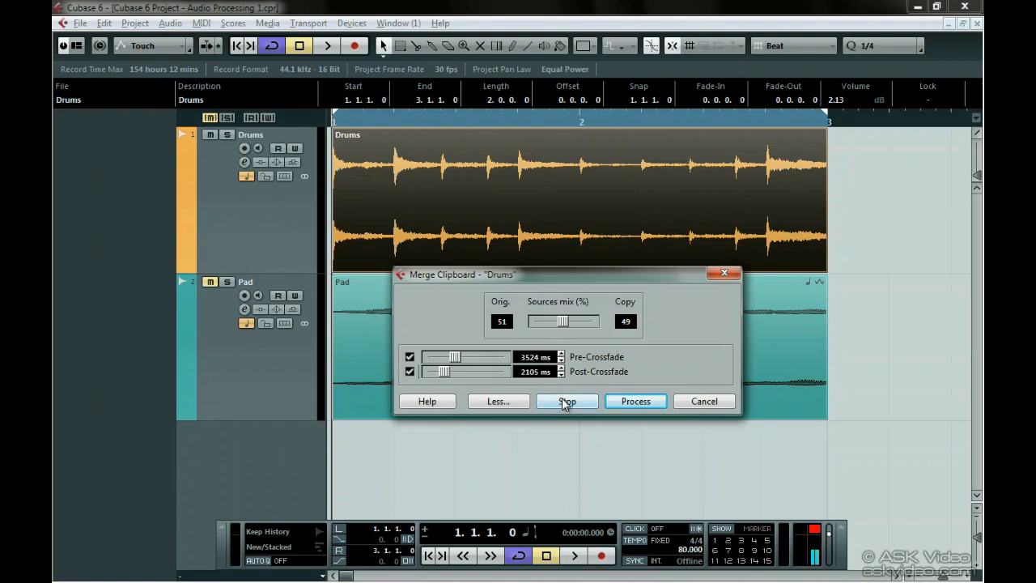
pyautogui.click(566, 403)
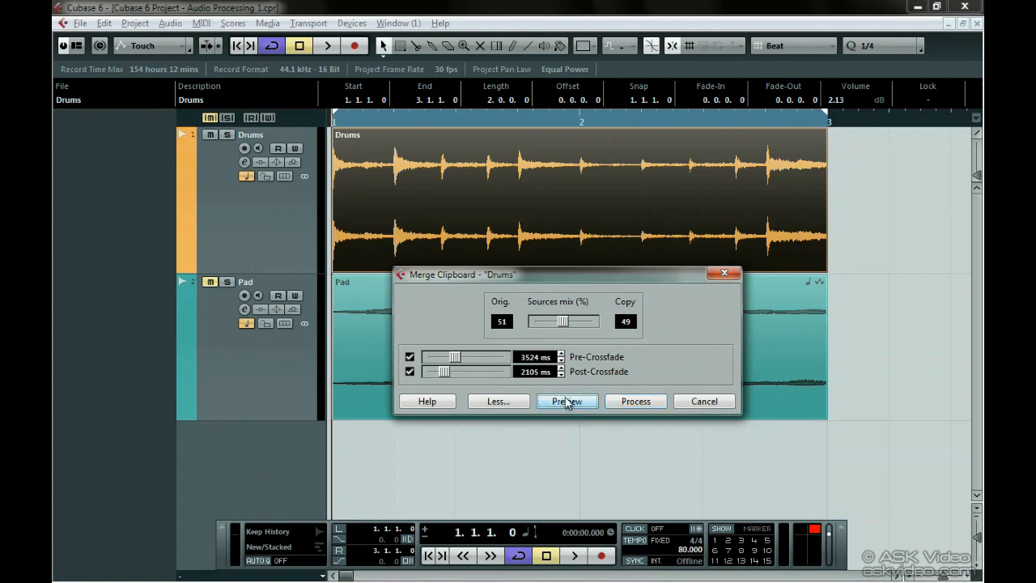
pyautogui.click(715, 273)
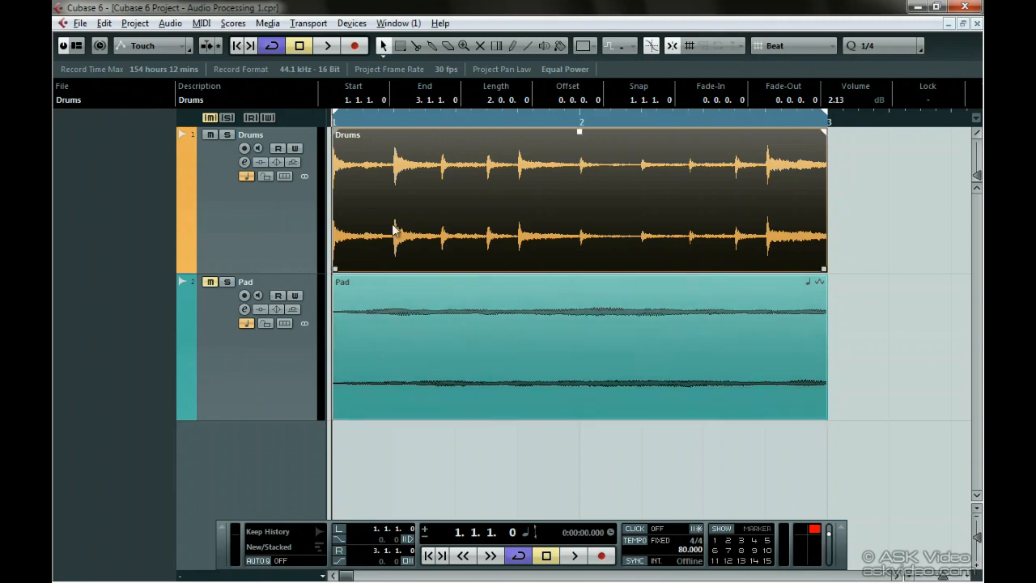
# - Start the Noise Gate process on the Drums event and try a threshold of -25 dB while previewing
pyautogui.click(170, 23)
pyautogui.moveTo(214, 43)
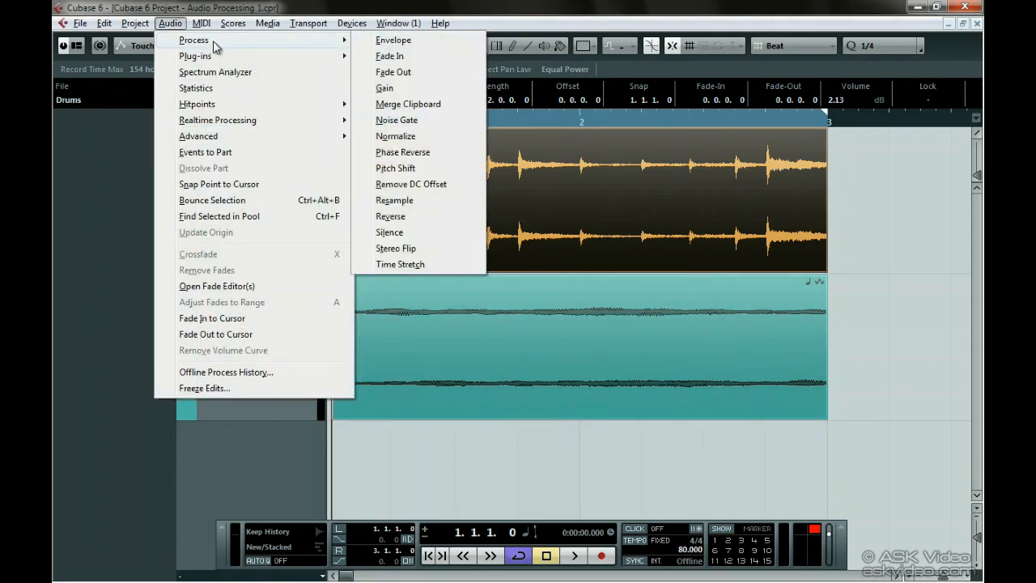
pyautogui.click(437, 128)
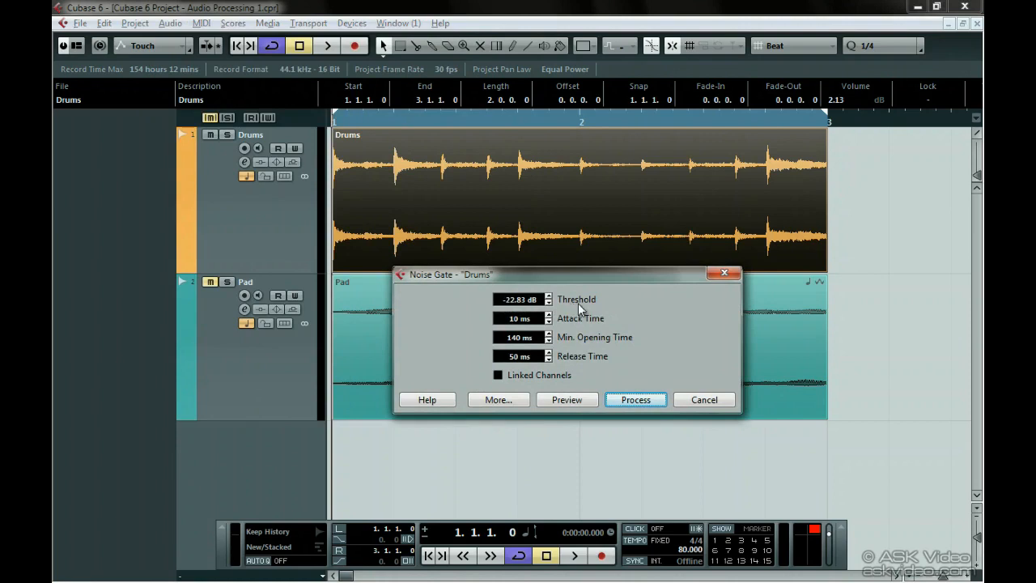
pyautogui.click(566, 400)
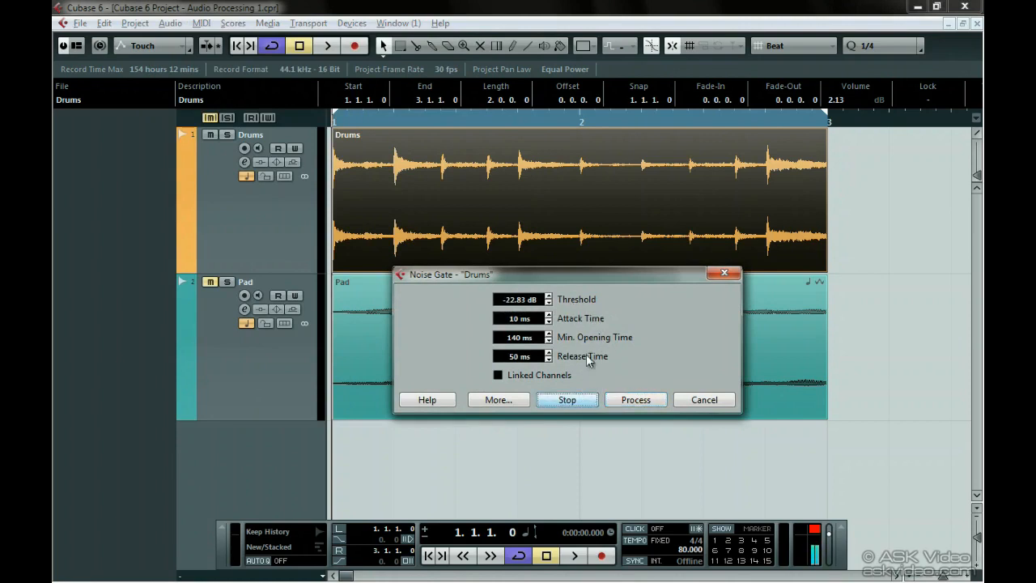
pyautogui.click(531, 302)
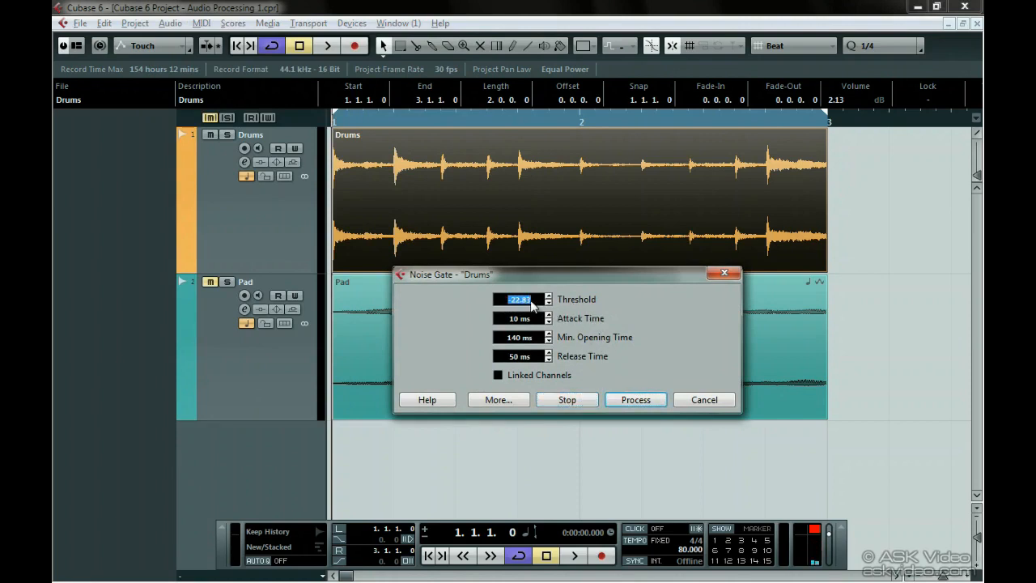
pyautogui.write('-25')
pyautogui.press('Return')
# - Vary the noise gate threshold, settling on -29.17 dB, and shorten the release time to 30 ms with the extra options shown
pyautogui.scroll(1, 538, 300)
pyautogui.click(549, 295)
pyautogui.moveTo(548, 299)
pyautogui.mouseDown()
pyautogui.moveTo(561, 289)
pyautogui.moveTo(561, 243)
pyautogui.moveTo(563, 302)
pyautogui.mouseUp()
pyautogui.scroll(4, 518, 305)
pyautogui.scroll(-6, 518, 304)
pyautogui.scroll(4, 544, 340)
pyautogui.scroll(3, 539, 362)
pyautogui.scroll(-1, 539, 361)
pyautogui.click(518, 400)
pyautogui.scroll(-1, 533, 361)
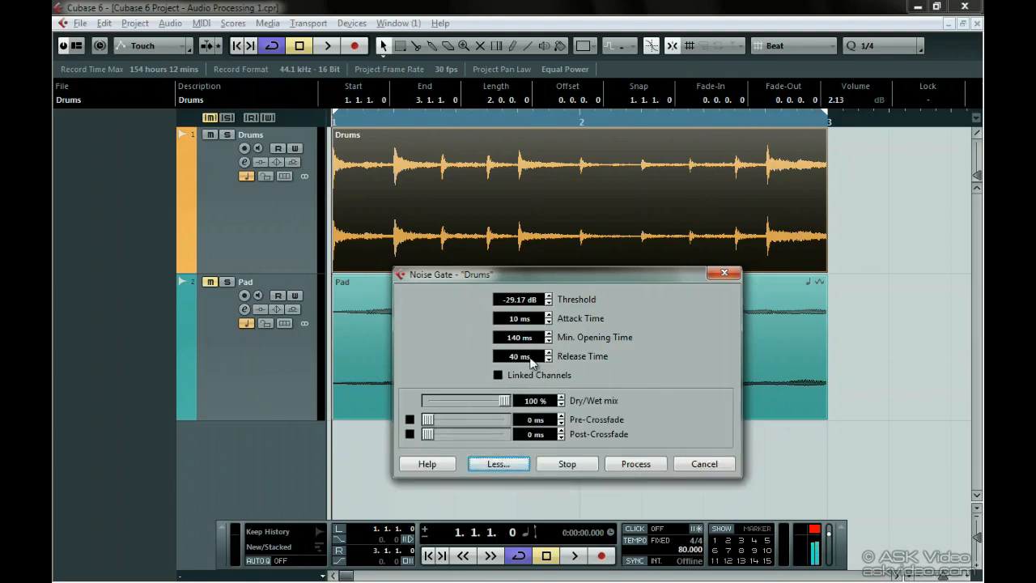
# - Set the noise gate's dry/wet mix to 50 % and its minimum opening time to 40 ms
pyautogui.moveTo(504, 403); pyautogui.dragTo(463, 407)
pyautogui.moveTo(463, 408); pyautogui.dragTo(467, 404)
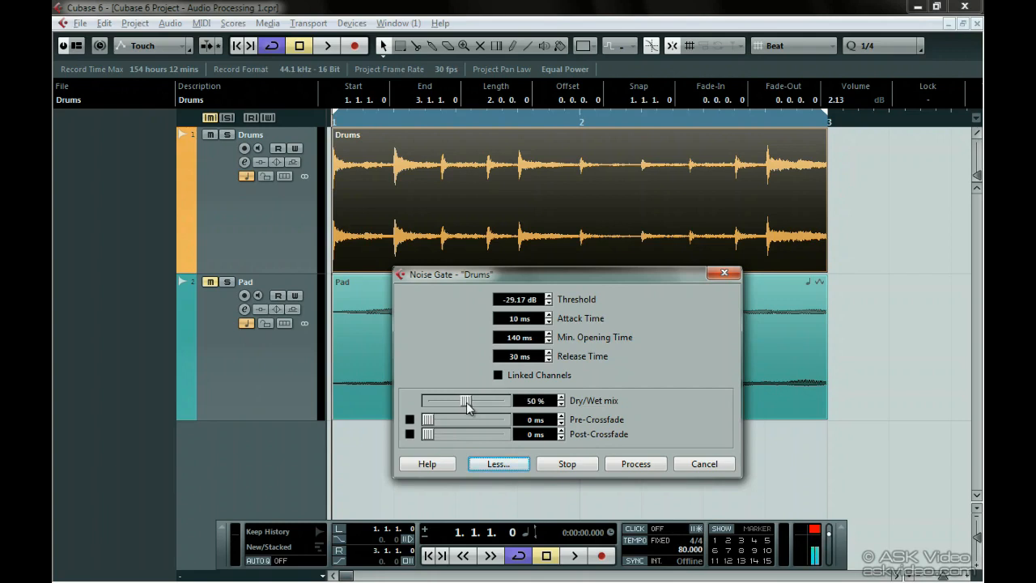
pyautogui.click(547, 341)
# - Try an 1143 ms pre-crossfade and a 1333 ms post-crossfade for the noise gate, and toggle channel linking on and off
pyautogui.click(410, 420)
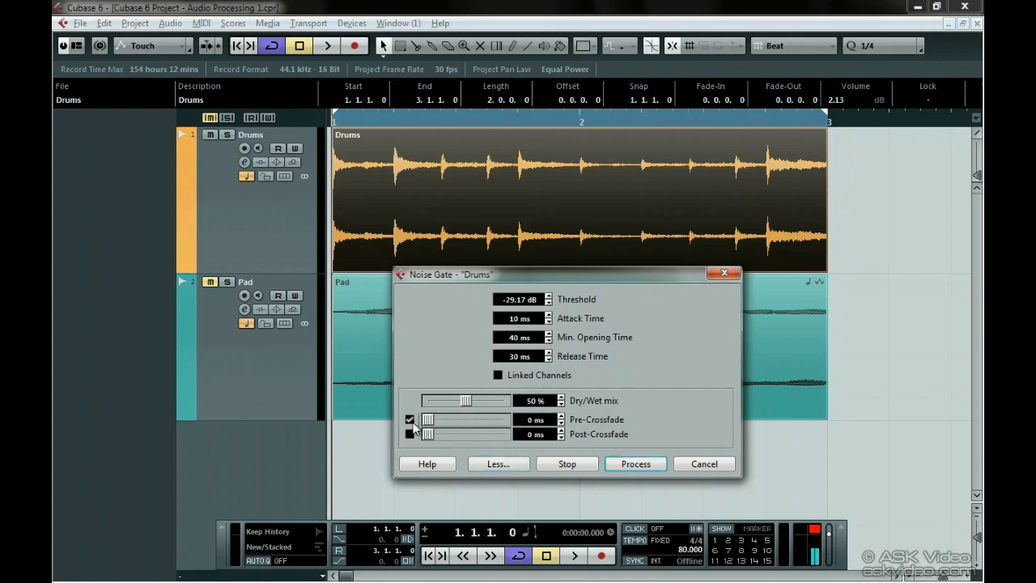
pyautogui.moveTo(427, 420); pyautogui.dragTo(438, 438)
pyautogui.click(410, 434)
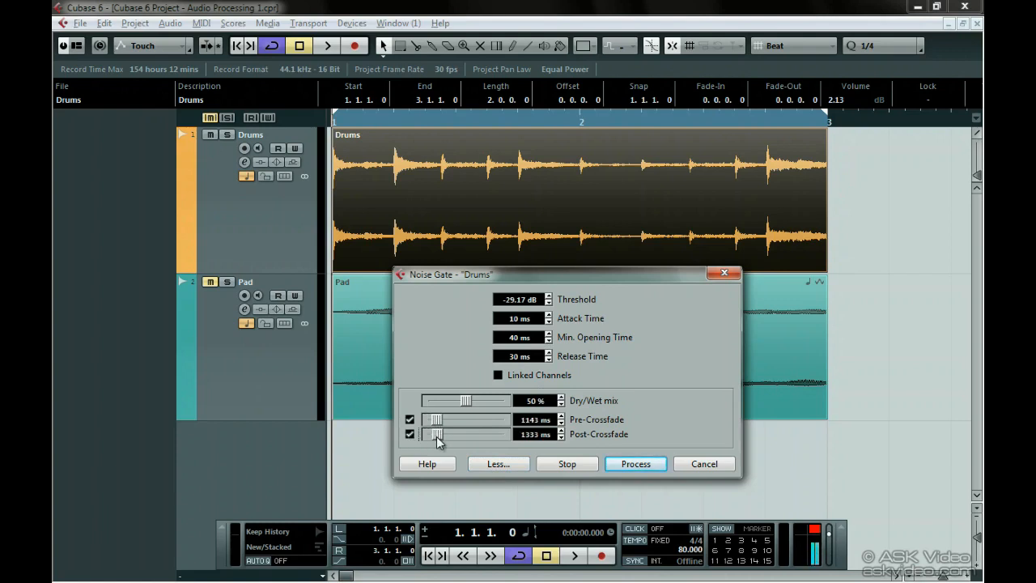
pyautogui.click(496, 377)
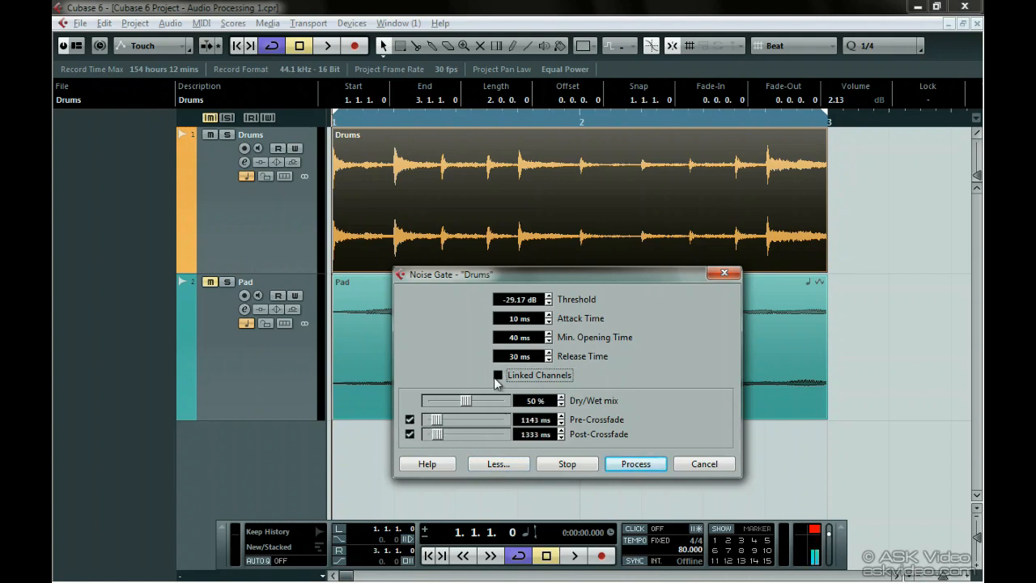
pyautogui.click(497, 378)
# - Try a noise gate threshold of -27.17 dB, stop the preview and close without processing
pyautogui.click(548, 303)
pyautogui.click(548, 297)
pyautogui.click(548, 297)
pyautogui.click(548, 296)
pyautogui.click(562, 466)
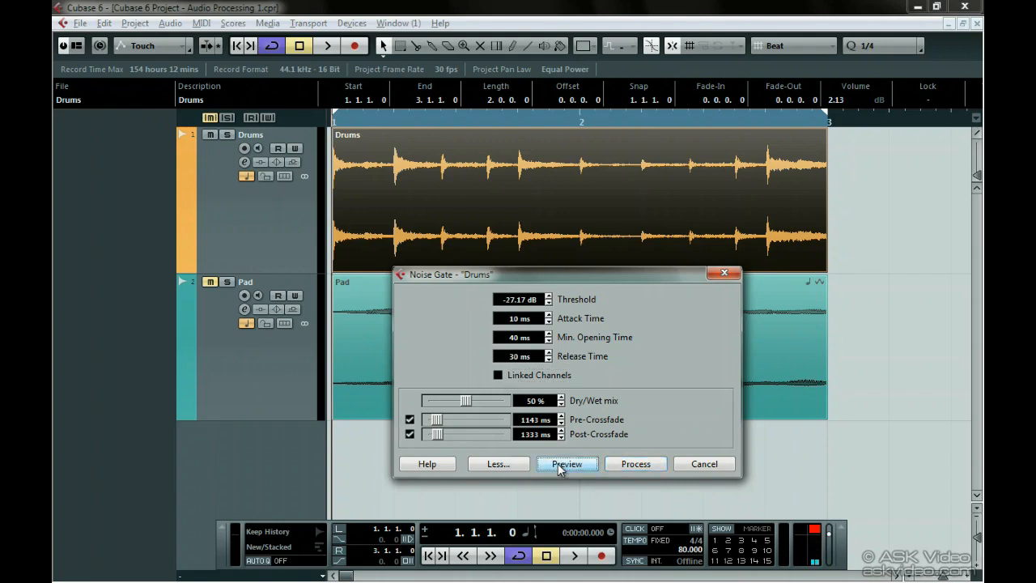
pyautogui.click(718, 274)
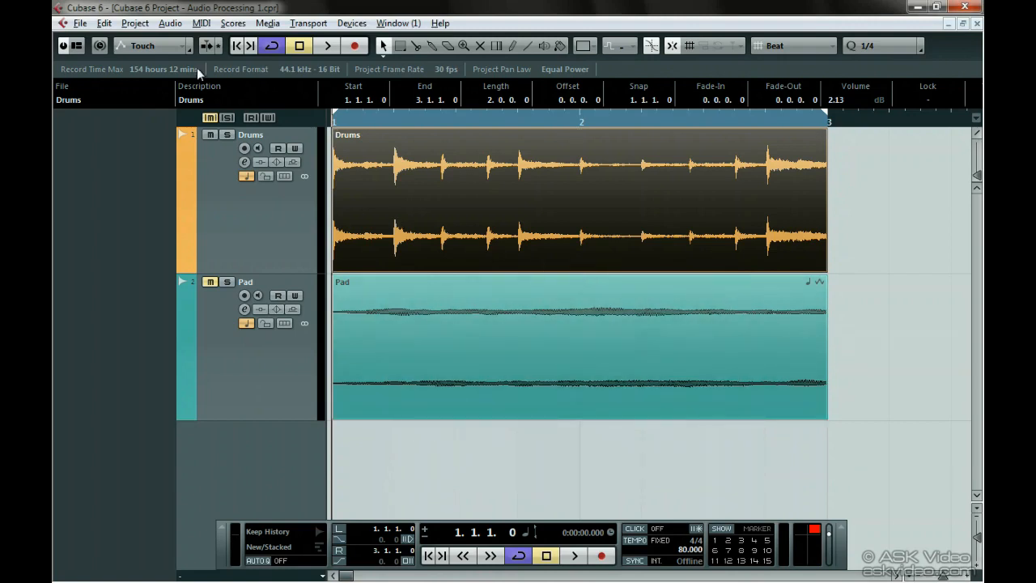
# - Start the Normalize process on the Drums event, try a maximum level below 0 dB and cancel the processing
pyautogui.click(170, 24)
pyautogui.moveTo(171, 45)
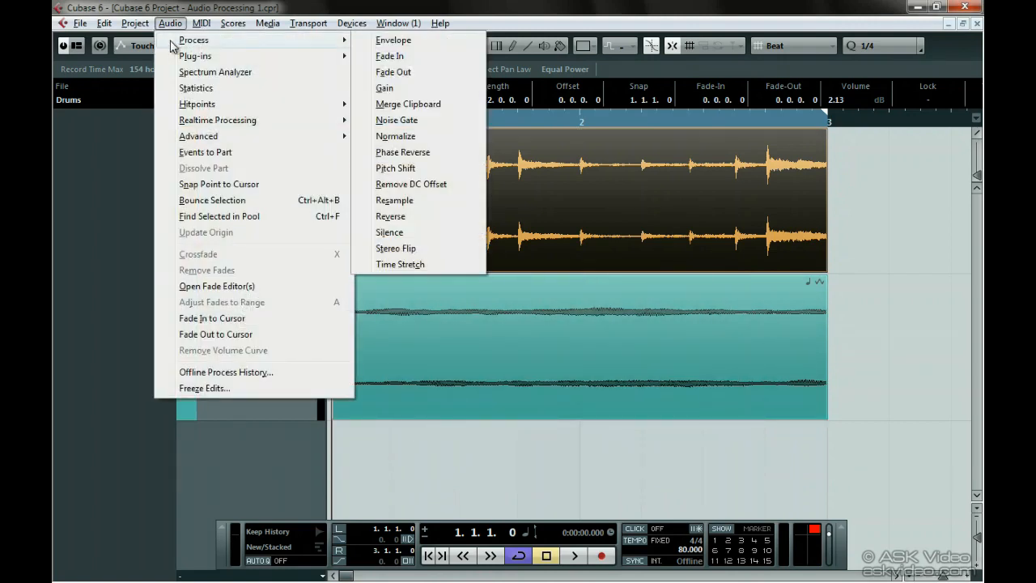
pyautogui.click(430, 139)
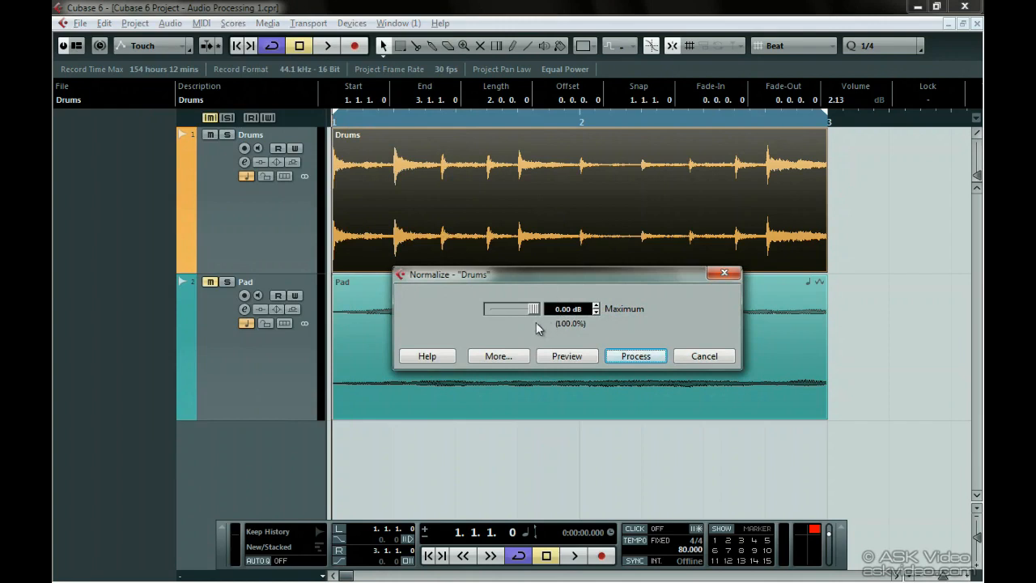
pyautogui.moveTo(533, 308)
pyautogui.mouseDown()
pyautogui.moveTo(496, 304)
pyautogui.moveTo(541, 316)
pyautogui.moveTo(518, 314)
pyautogui.mouseUp()
pyautogui.click(687, 355)
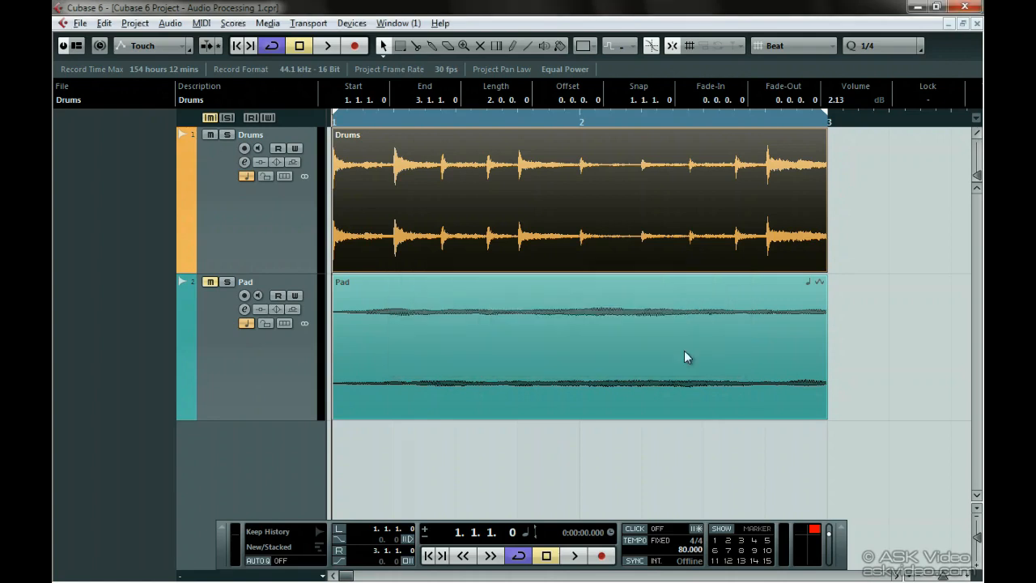
# - Start the Phase Reverse process on the Drums event
pyautogui.click(170, 22)
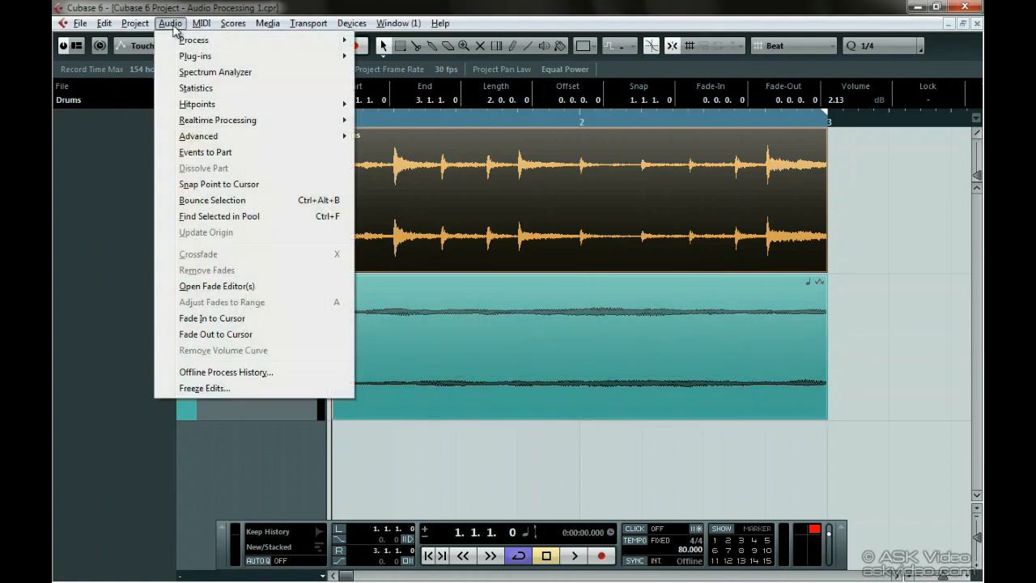
pyautogui.moveTo(187, 40)
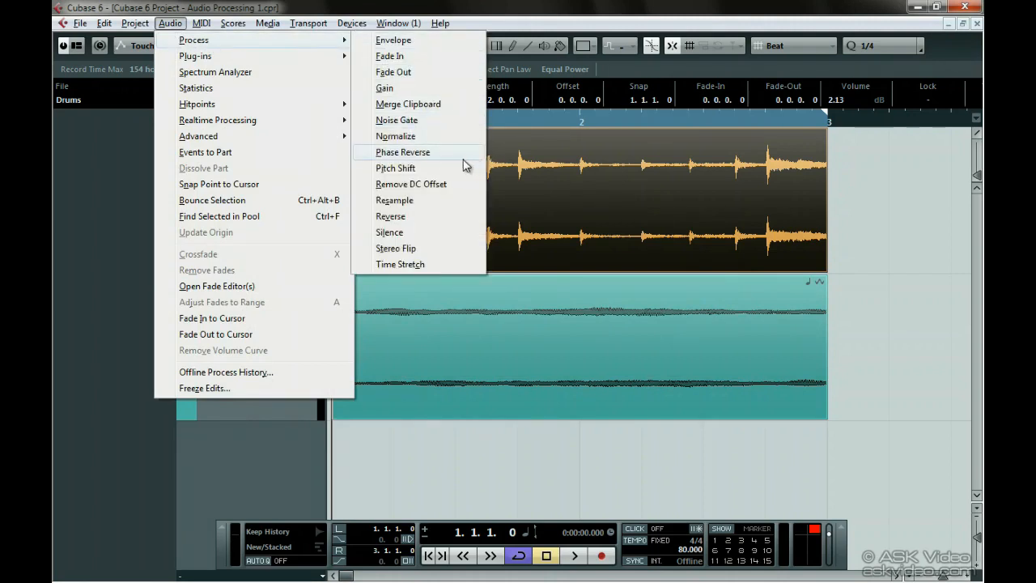
pyautogui.click(474, 155)
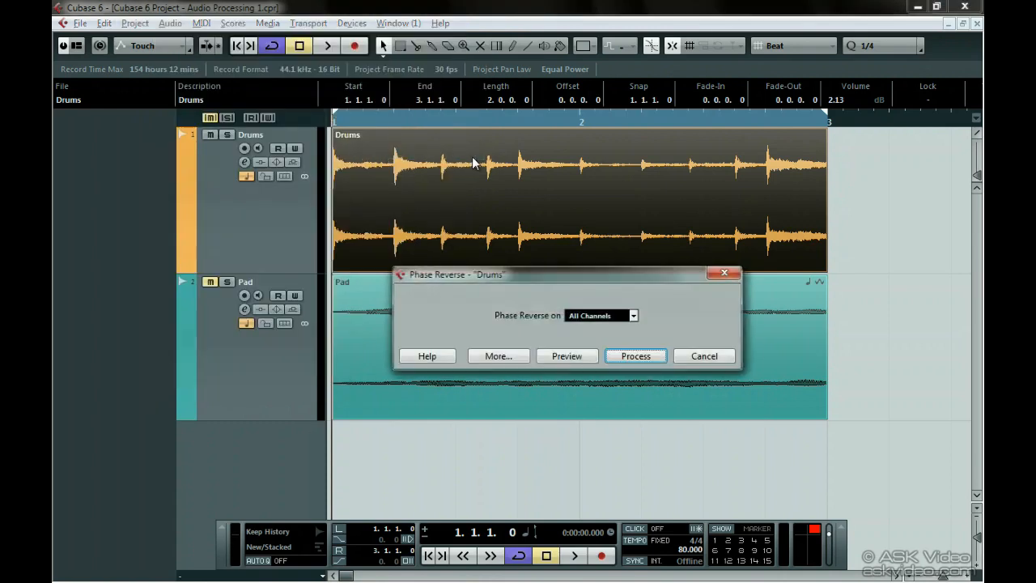